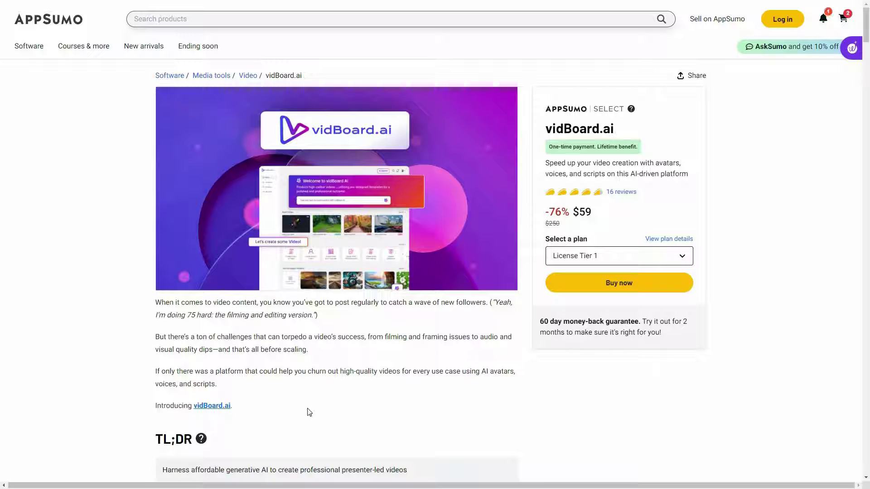
Scroll down to the Plans & features tier cards showing Tier 2 at $149 and Tier 3 at $299.
{"action": "scroll", "coordinate": [309, 417], "scroll_direction": "down", "scroll_amount": 3}
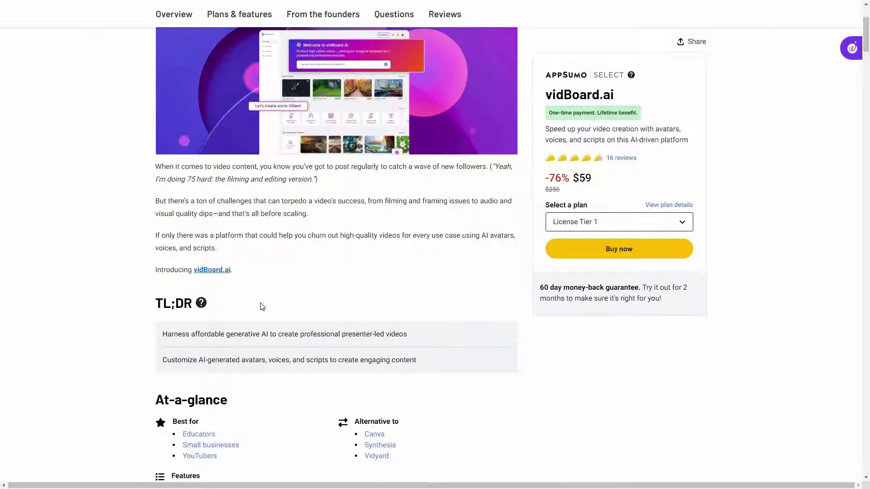
{"action": "scroll", "coordinate": [263, 306], "scroll_direction": "down", "scroll_amount": 15}
{"action": "scroll", "coordinate": [195, 230], "scroll_direction": "down", "scroll_amount": 1}
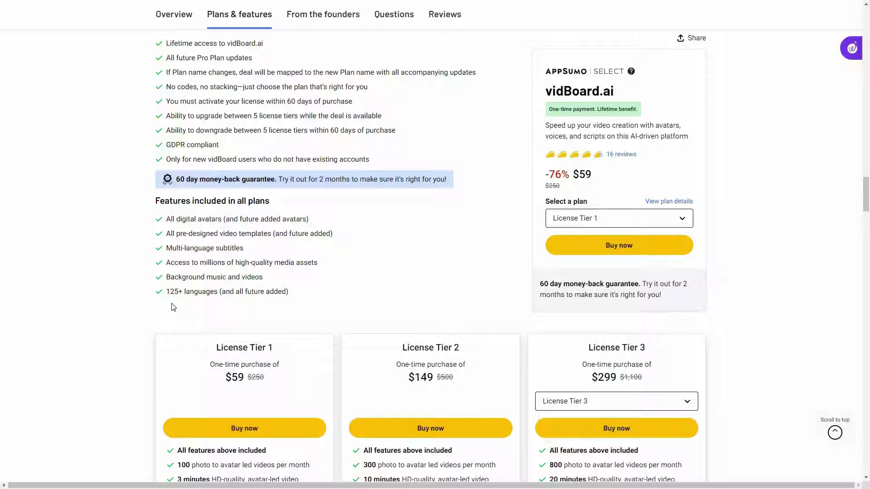
{"action": "scroll", "coordinate": [457, 370], "scroll_direction": "down", "scroll_amount": 2}
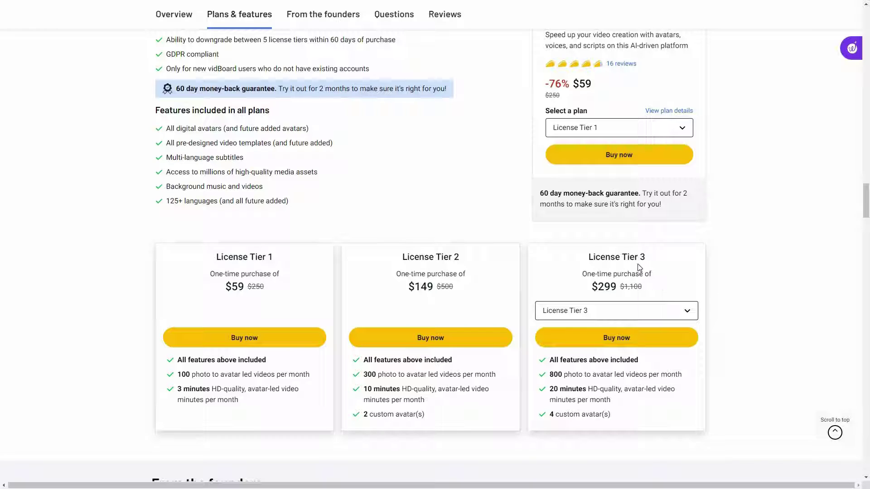
Change the third plan card from Tier 4 to License Tier 5 ($749), then scroll back up.
{"action": "left_click", "coordinate": [645, 314]}
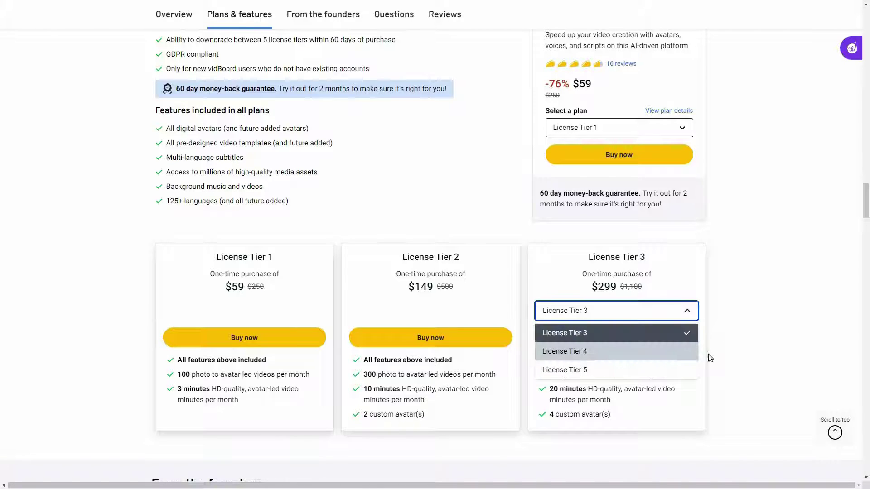
{"action": "left_click", "coordinate": [646, 351]}
{"action": "key", "text": "alt+Down"}
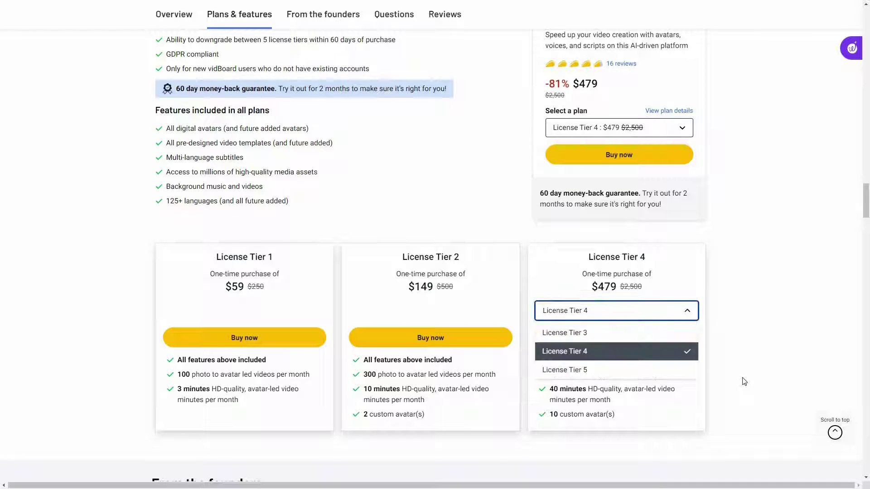
{"action": "key", "text": "Down"}
{"action": "key", "text": "Return"}
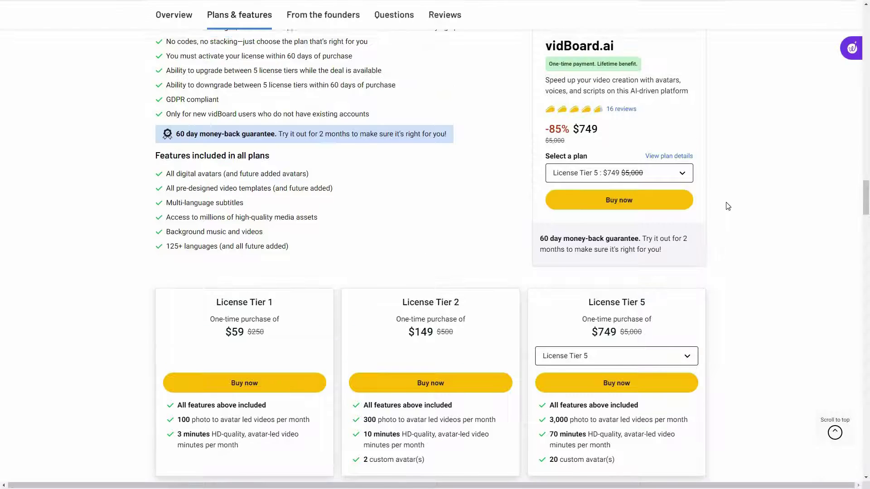
{"action": "scroll", "coordinate": [726, 206], "scroll_direction": "up", "scroll_amount": 3}
{"action": "scroll", "coordinate": [728, 206], "scroll_direction": "up", "scroll_amount": 2}
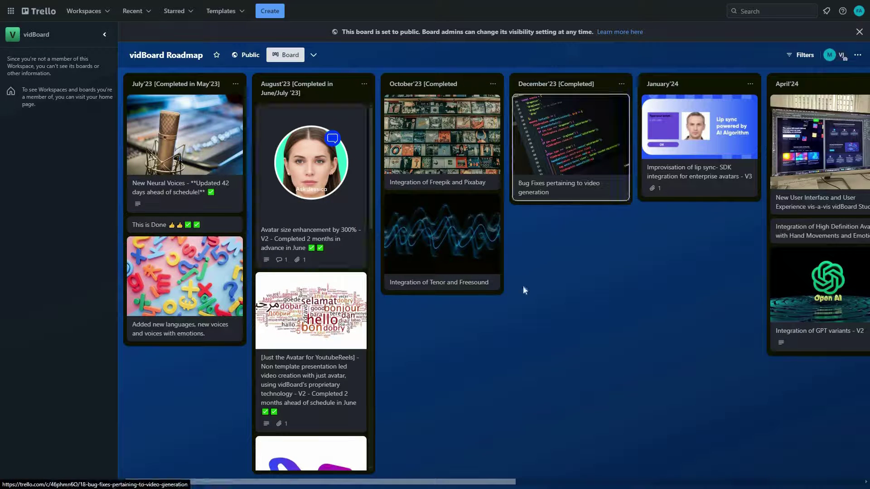
Scroll the Trello vidBoard Roadmap board right past the April'24 column to the mid-2024 months.
{"action": "scroll", "coordinate": [440, 272], "scroll_direction": "right", "scroll_amount": 3}
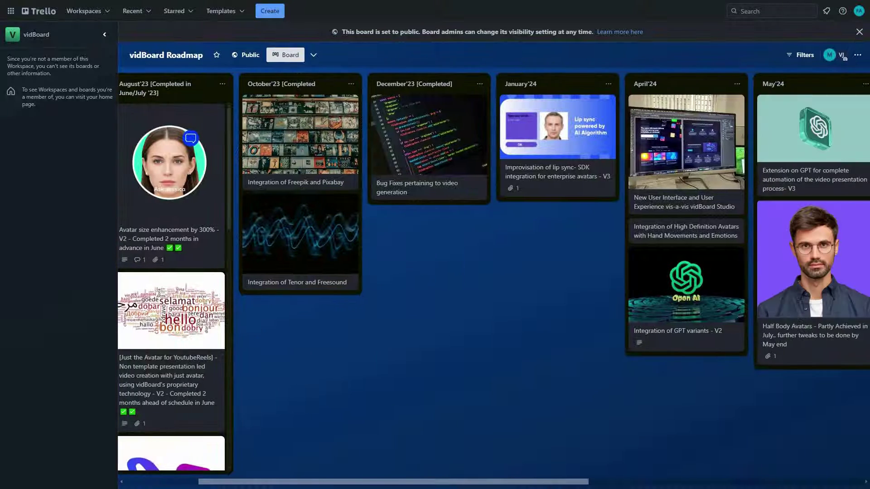
{"action": "scroll", "coordinate": [326, 282], "scroll_direction": "right", "scroll_amount": 8}
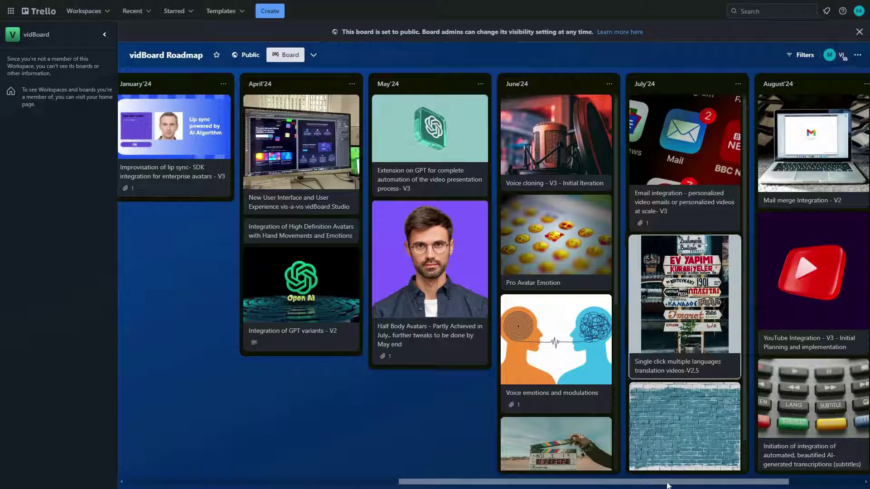
{"action": "scroll", "coordinate": [770, 363], "scroll_direction": "right", "scroll_amount": 3}
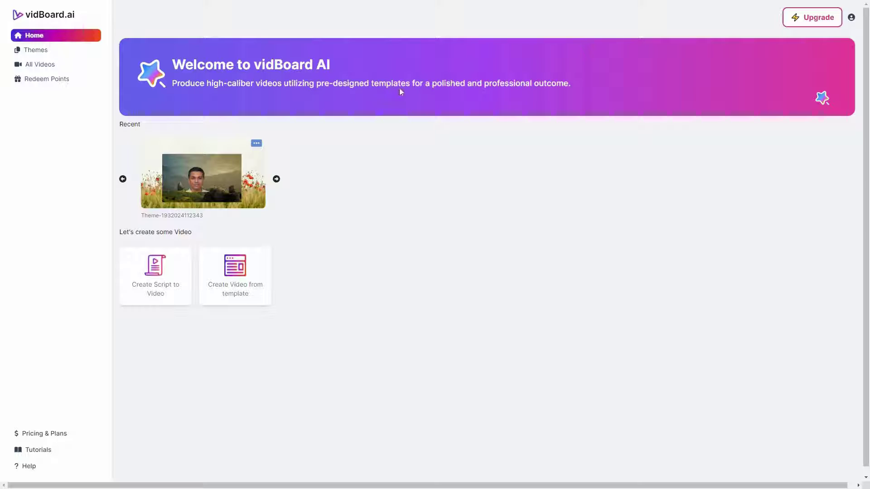
{"action": "left_click", "coordinate": [44, 53]}
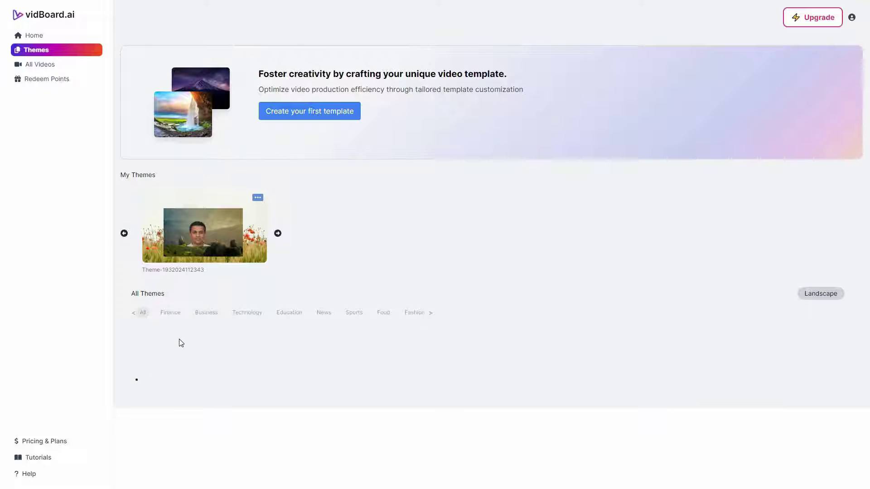
{"action": "left_click", "coordinate": [209, 316]}
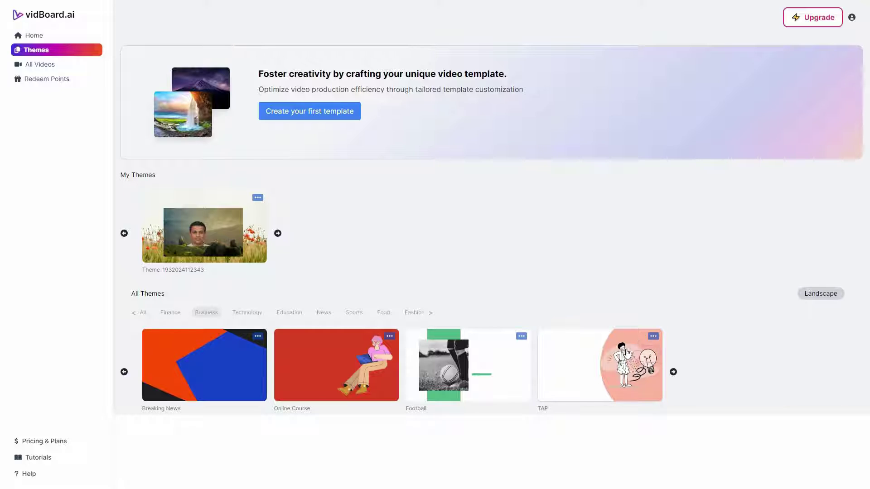
{"action": "left_click", "coordinate": [653, 336]}
{"action": "left_click", "coordinate": [257, 199]}
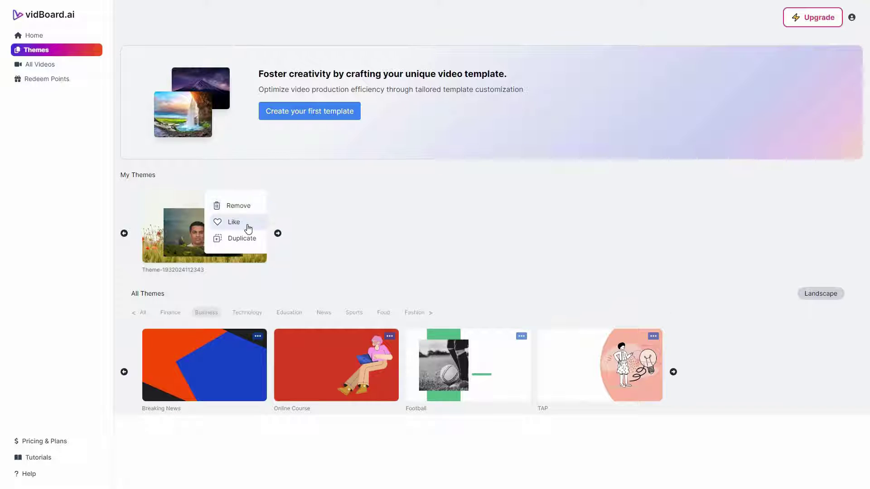
{"action": "left_click", "coordinate": [303, 259]}
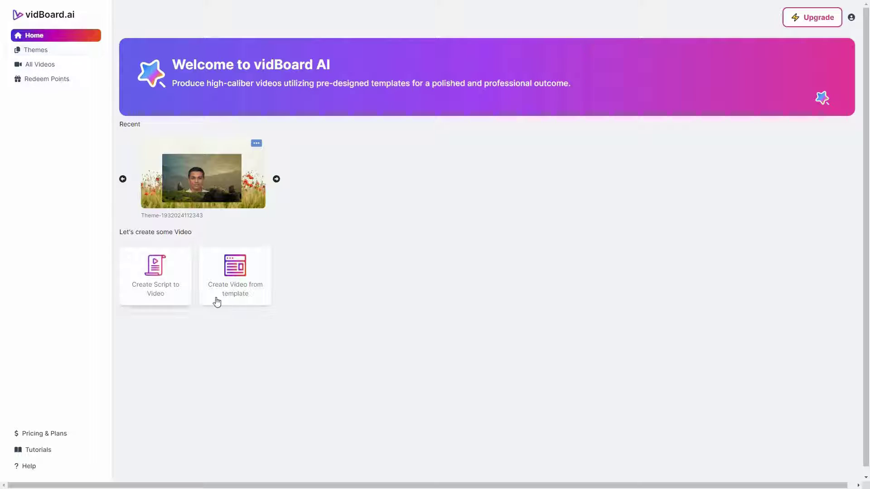
Create a new Script to Video project and rename its title to 'first project 1'.
{"action": "left_click", "coordinate": [163, 276]}
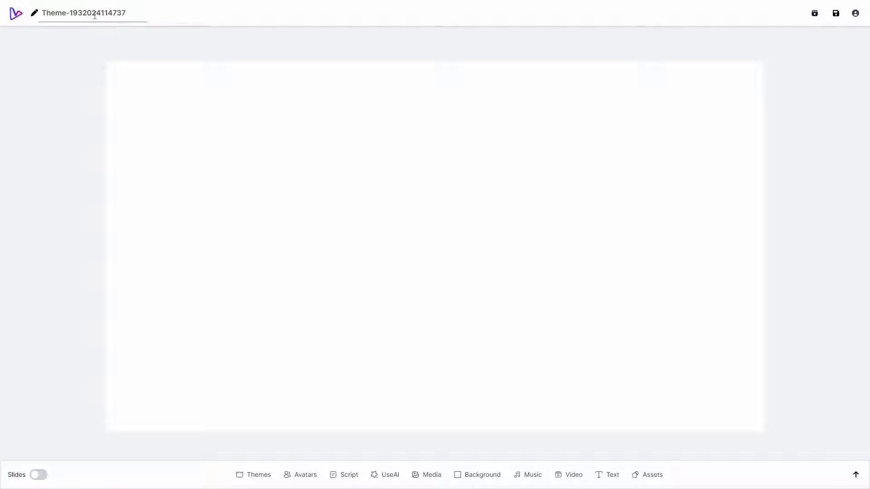
{"action": "left_click", "coordinate": [131, 13]}
{"action": "key", "text": "ctrl+shift+Left"}
{"action": "key", "text": "ctrl+shift+Left"}
{"action": "type", "text": "first project 1"}
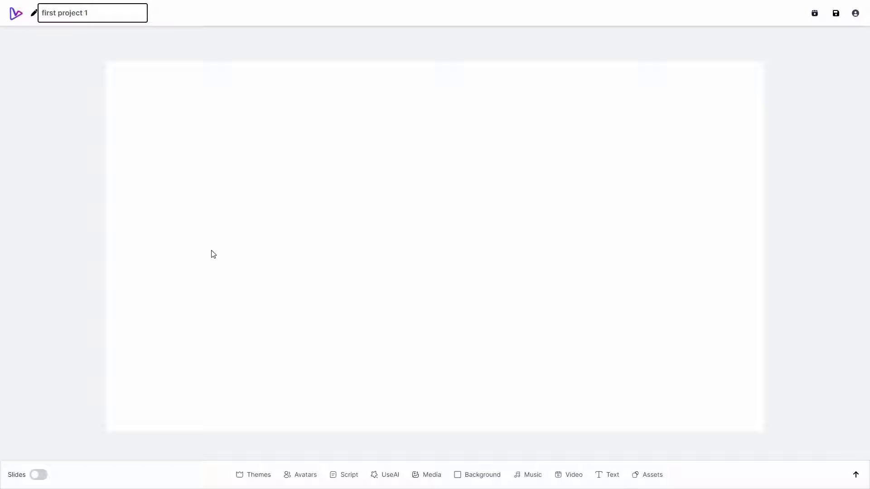
{"action": "key", "text": "Return"}
{"action": "left_click", "coordinate": [41, 476]}
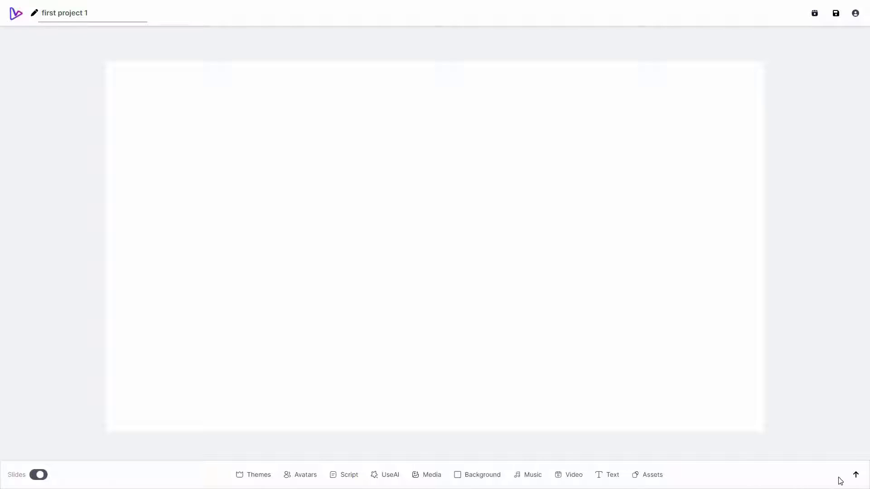
{"action": "left_click", "coordinate": [856, 475]}
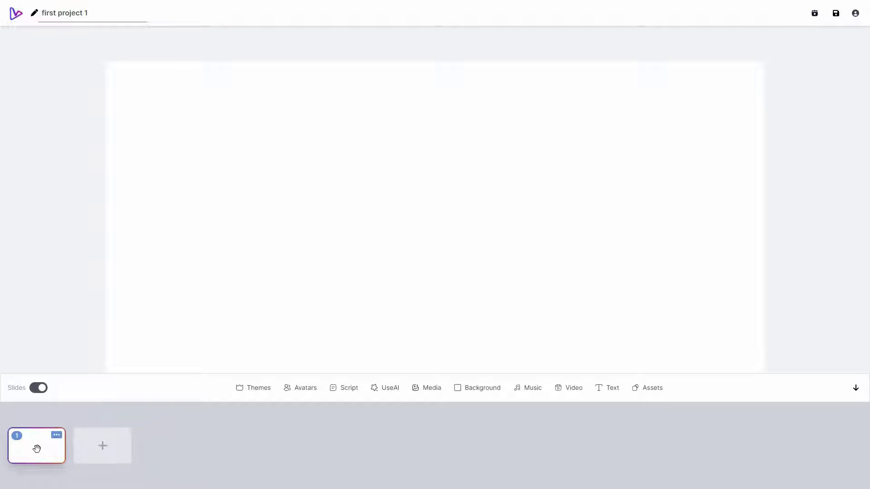
{"action": "left_click", "coordinate": [103, 450]}
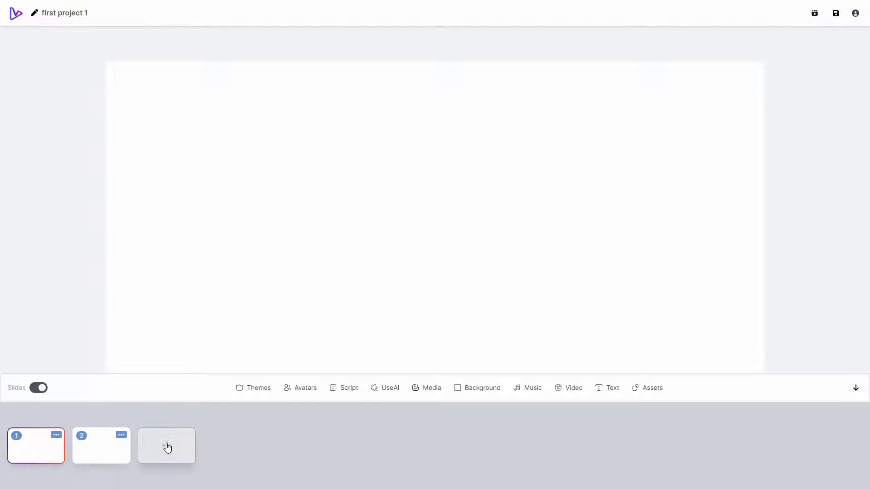
{"action": "left_click", "coordinate": [167, 447]}
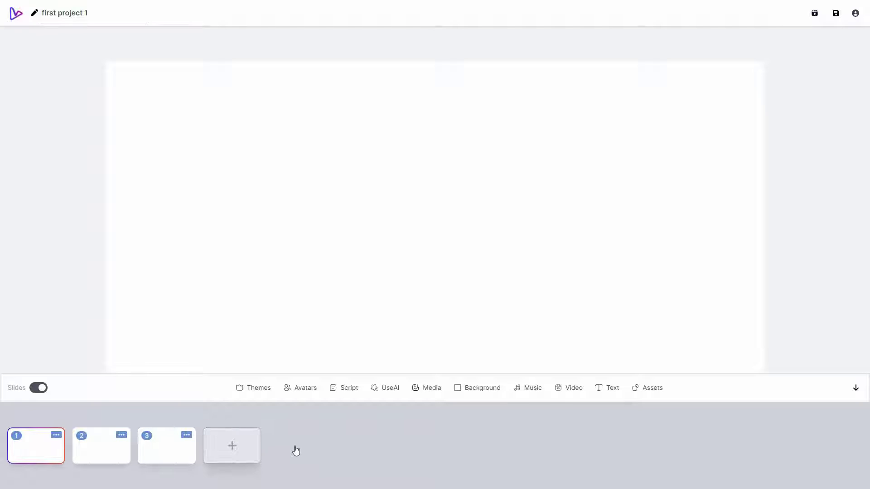
{"action": "left_click", "coordinate": [233, 446]}
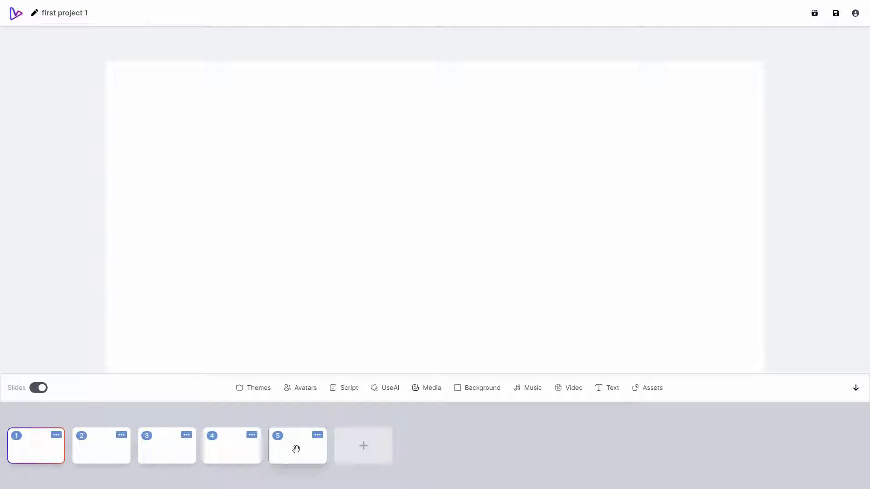
{"action": "left_click_drag", "start_coordinate": [296, 449], "coordinate": [231, 454]}
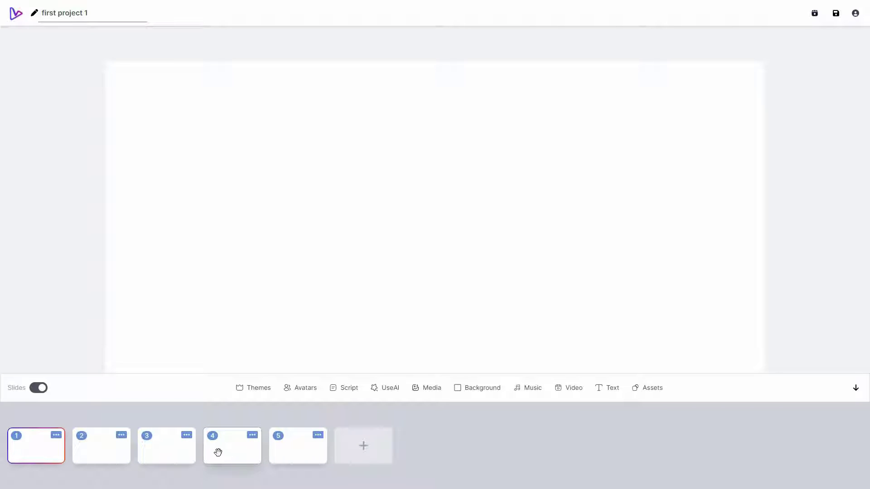
{"action": "right_click", "coordinate": [137, 406]}
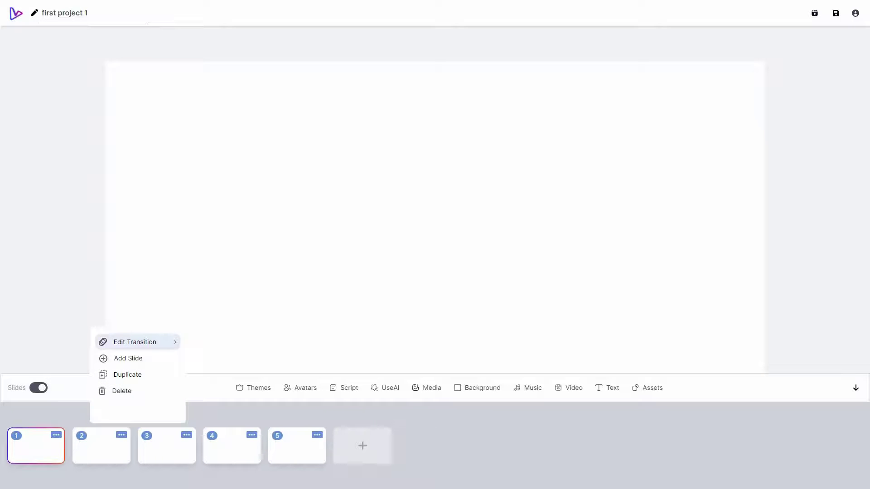
{"action": "left_click", "coordinate": [136, 344]}
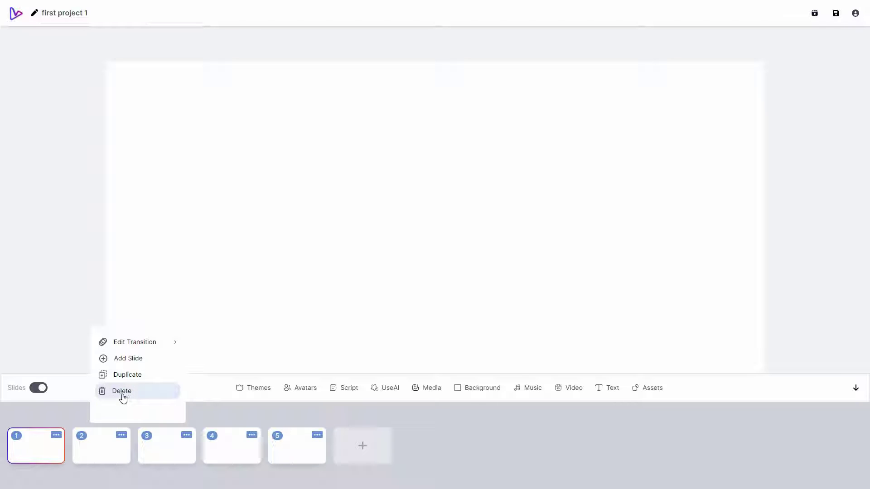
{"action": "left_click", "coordinate": [121, 391]}
{"action": "left_click", "coordinate": [121, 391]}
{"action": "left_click", "coordinate": [122, 419]}
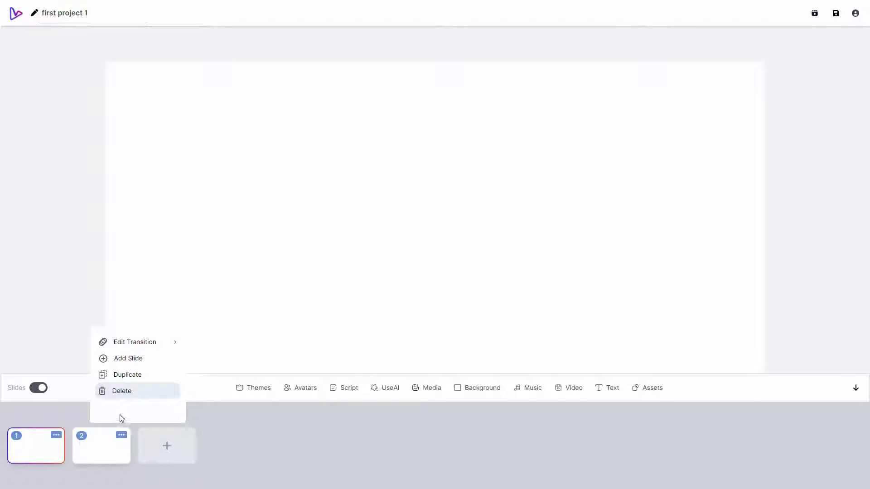
{"action": "left_click", "coordinate": [120, 416]}
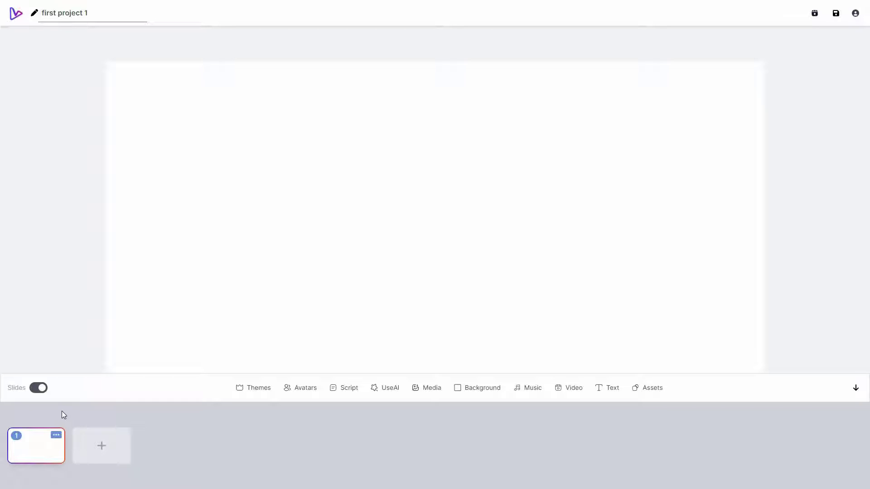
{"action": "left_click", "coordinate": [39, 389]}
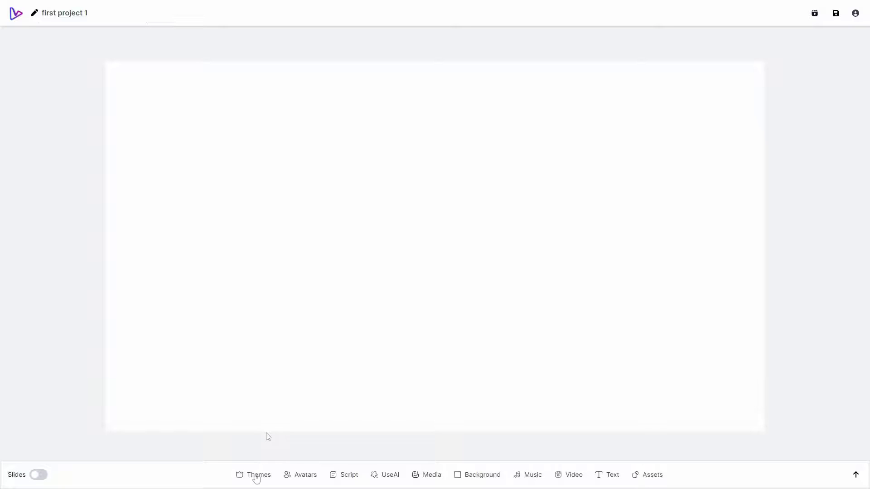
{"action": "left_click", "coordinate": [257, 476]}
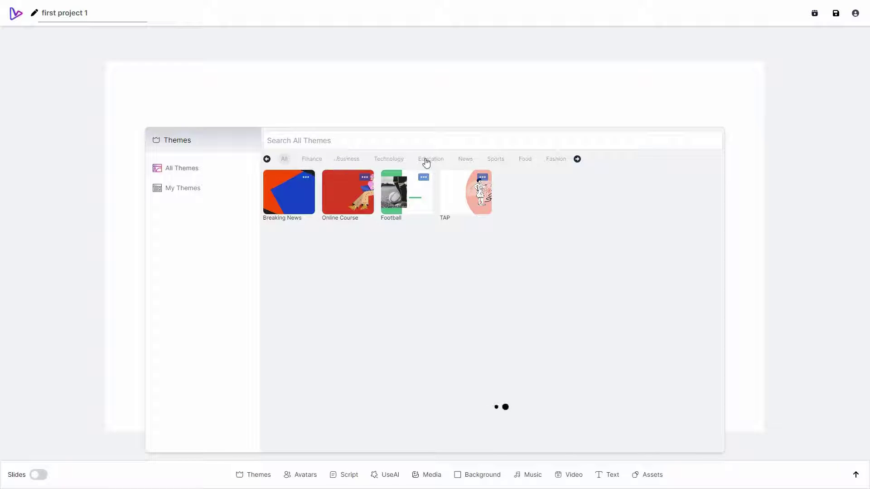
{"action": "left_click", "coordinate": [190, 196]}
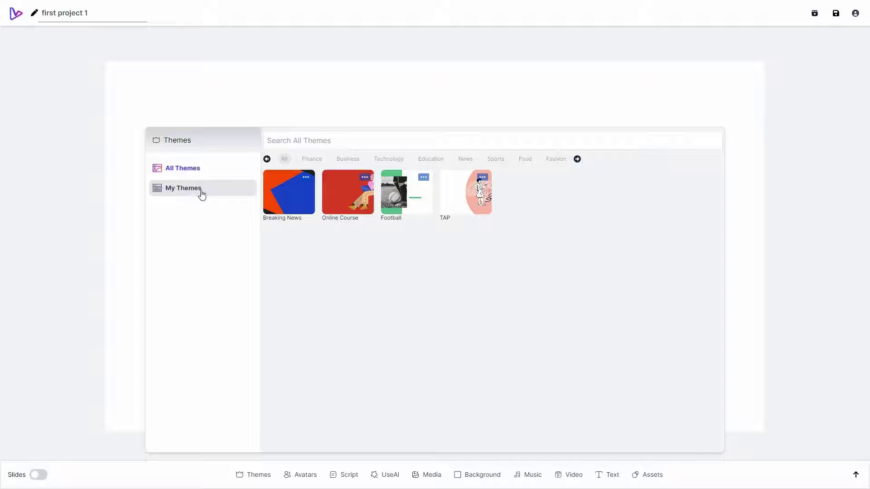
{"action": "left_click", "coordinate": [803, 307]}
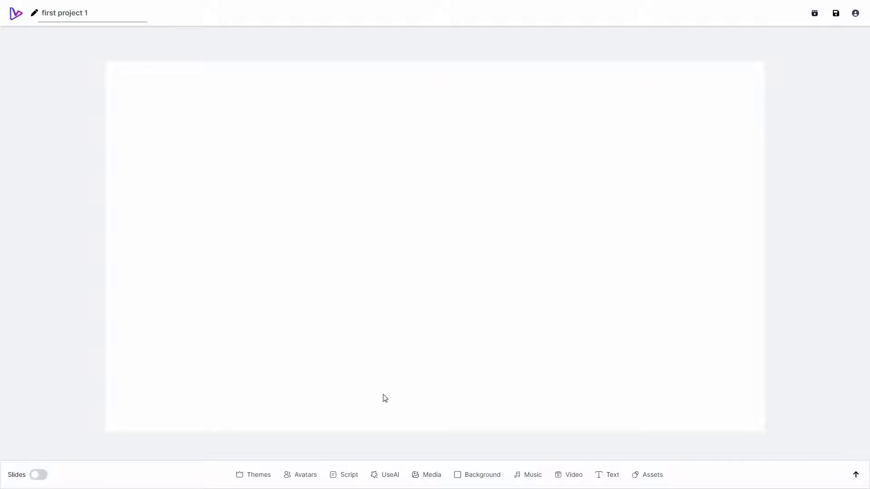
Browse the avatar gallery's Avatars, My Avatars and Pro Avatars categories.
{"action": "left_click", "coordinate": [307, 480]}
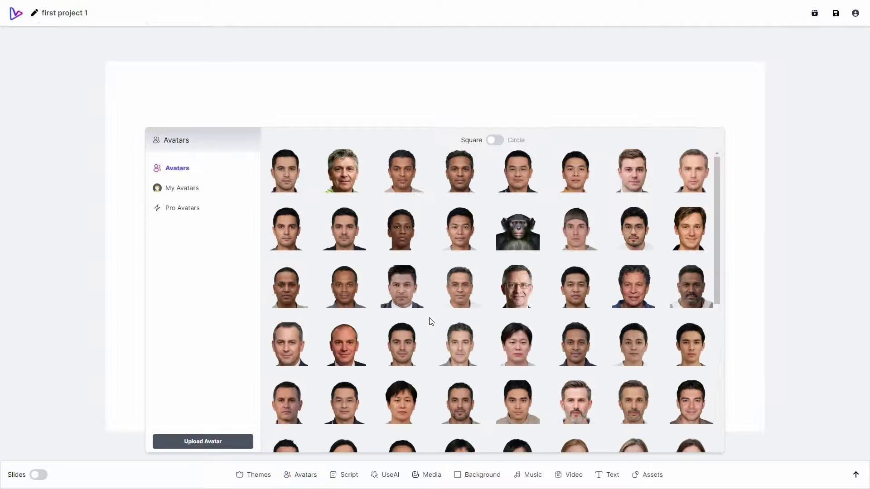
{"action": "scroll", "coordinate": [693, 376], "scroll_direction": "down", "scroll_amount": 4}
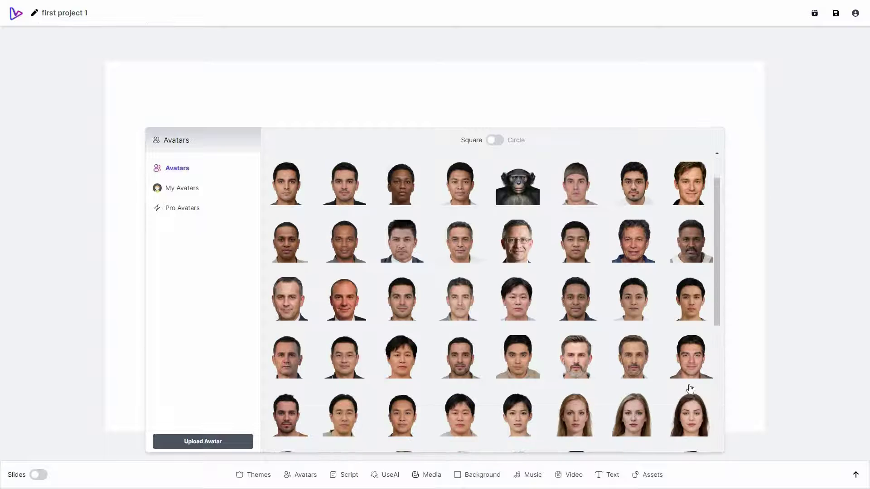
{"action": "scroll", "coordinate": [666, 381], "scroll_direction": "down", "scroll_amount": 3}
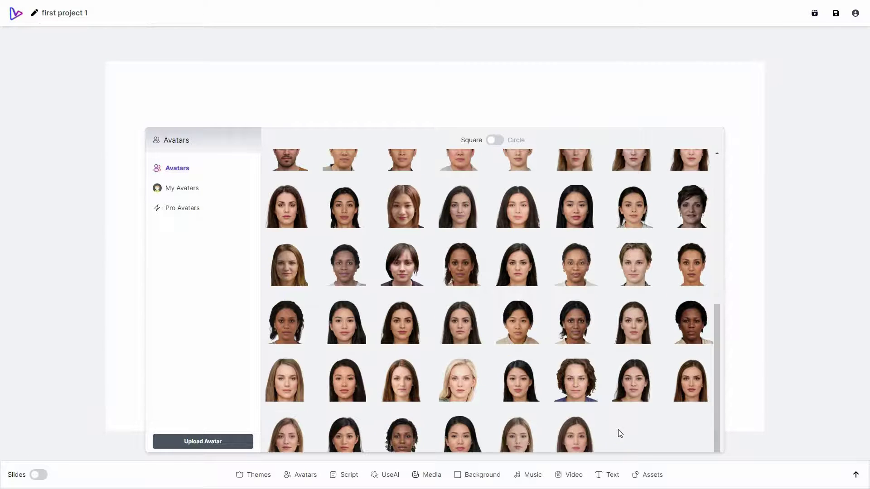
{"action": "left_click", "coordinate": [183, 188]}
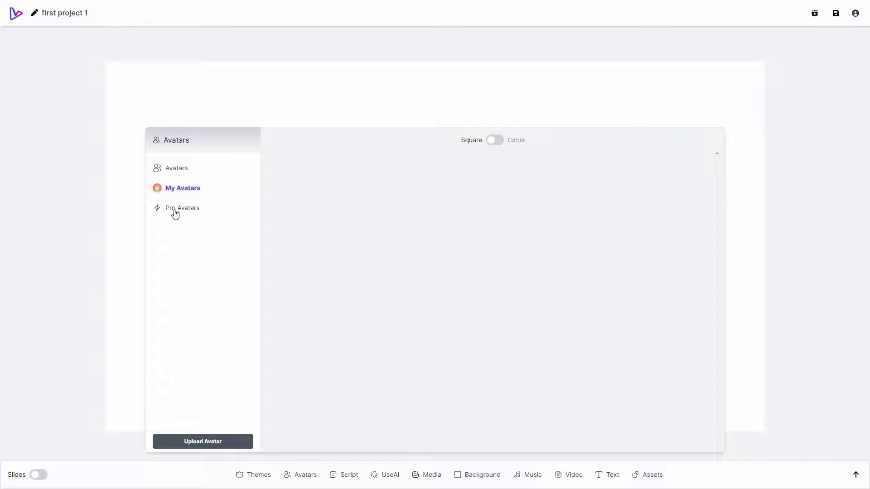
{"action": "left_click", "coordinate": [206, 208]}
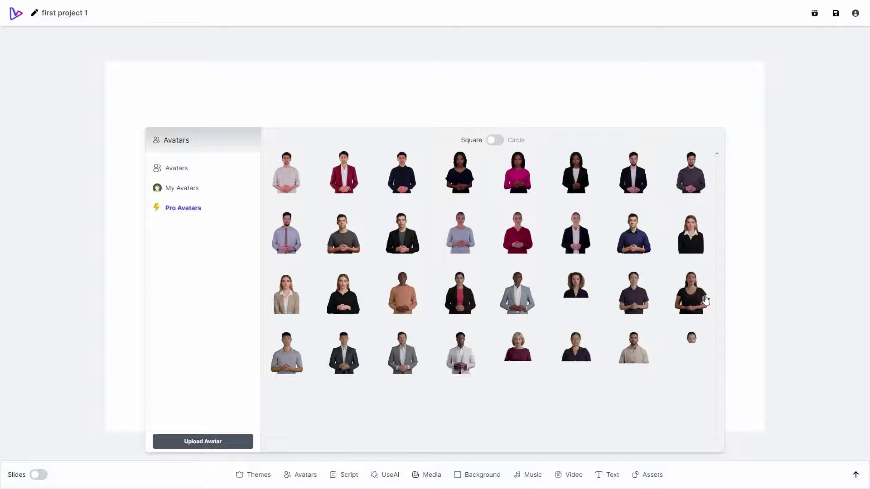
{"action": "left_click", "coordinate": [177, 168]}
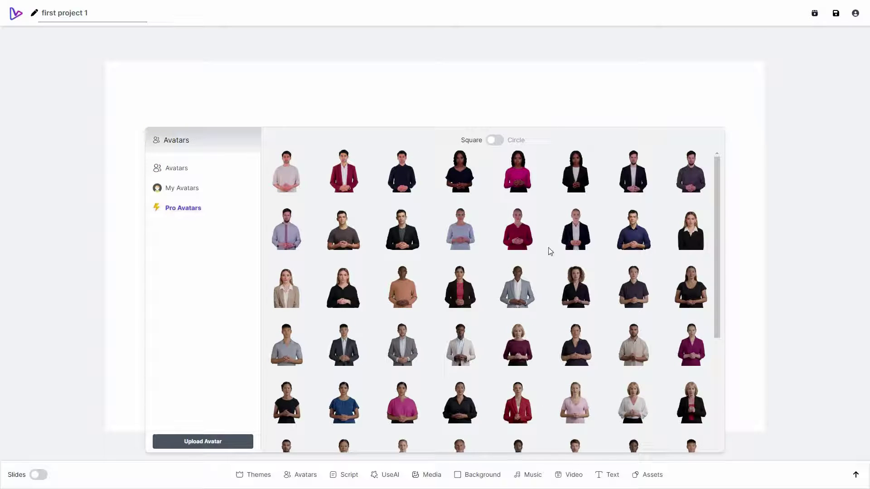
Toggle Square/Circle thumbnails, then insert the full-body grey T-shirt Pro Avatar onto the slide.
{"action": "left_click", "coordinate": [496, 141]}
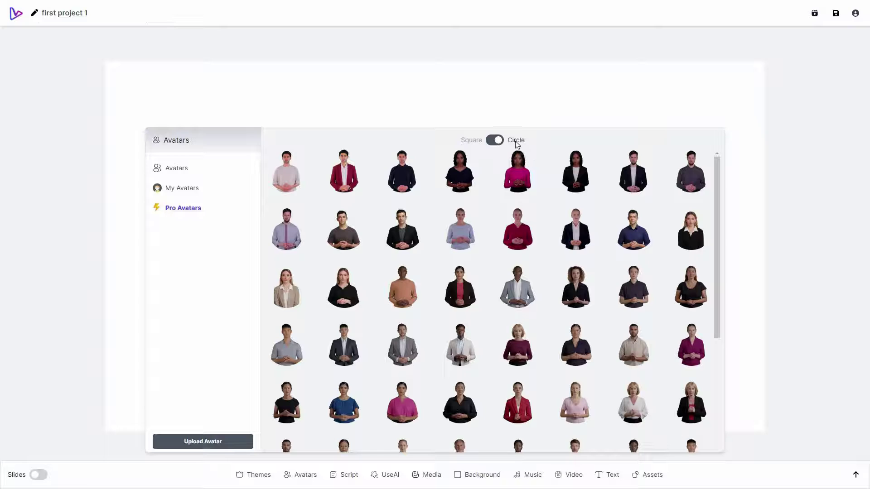
{"action": "left_click", "coordinate": [179, 170]}
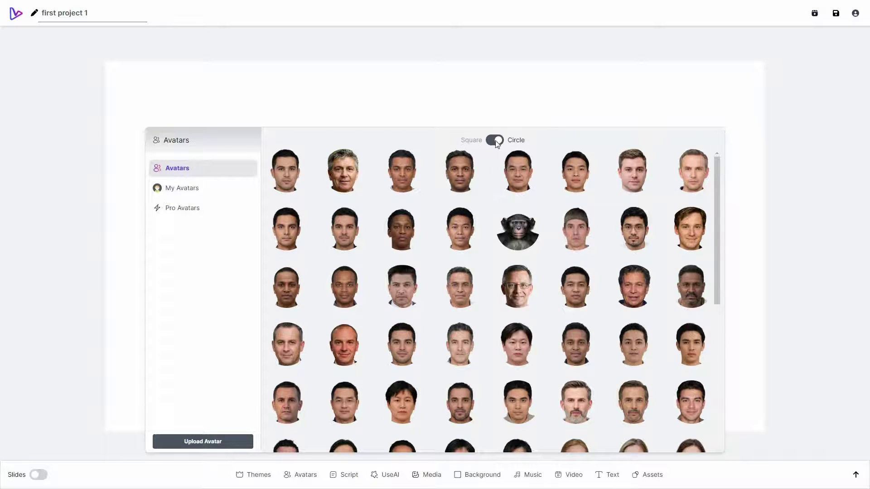
{"action": "left_click", "coordinate": [497, 140]}
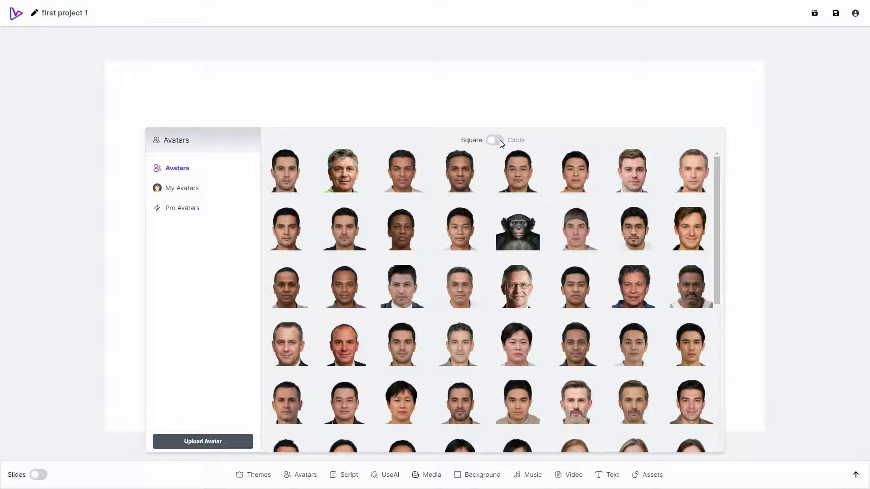
{"action": "left_click", "coordinate": [498, 141]}
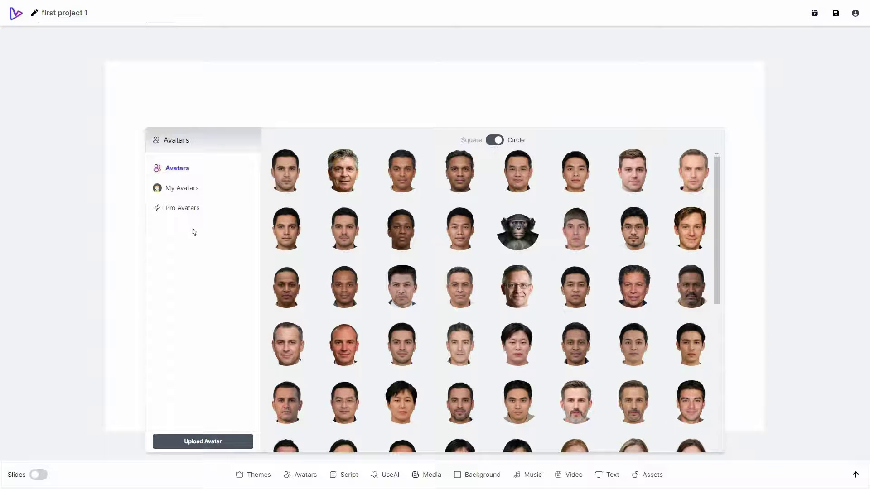
{"action": "mouse_move", "coordinate": [177, 214]}
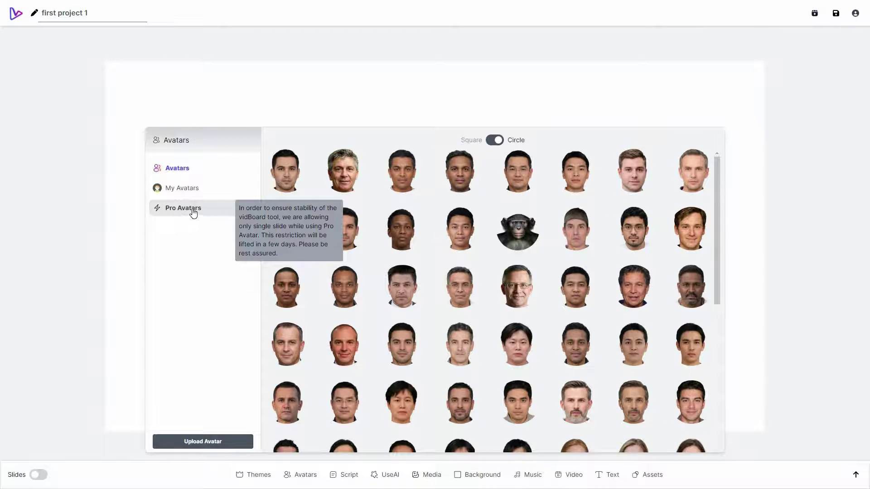
{"action": "left_click", "coordinate": [194, 213]}
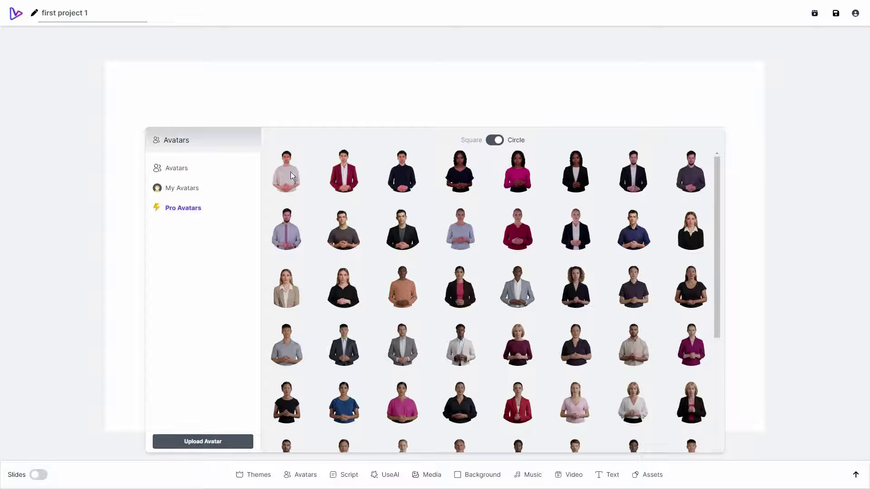
{"action": "left_click", "coordinate": [292, 175]}
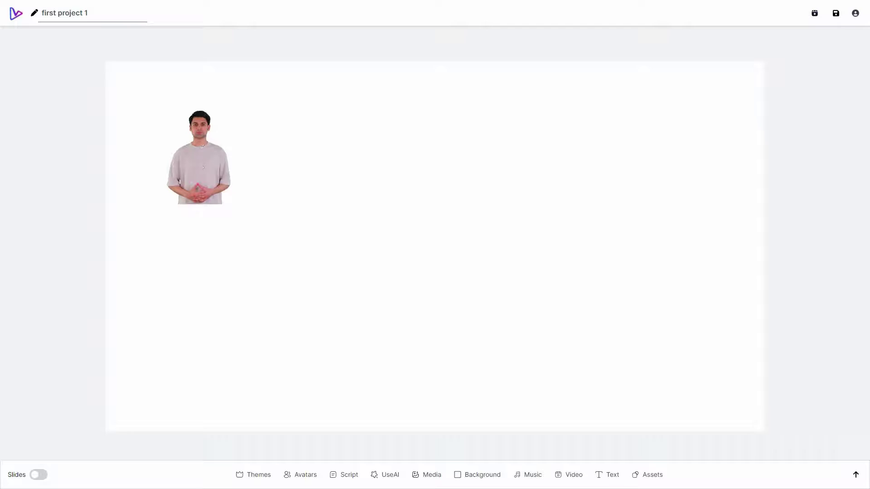
Drag the presenter right and lower on the slide, leaving its arrange options unchanged.
{"action": "left_click", "coordinate": [262, 198]}
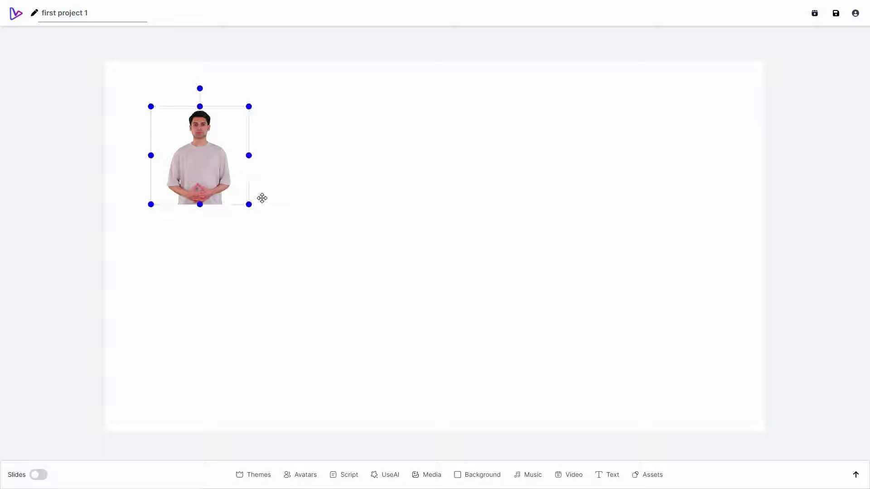
{"action": "right_click", "coordinate": [305, 208]}
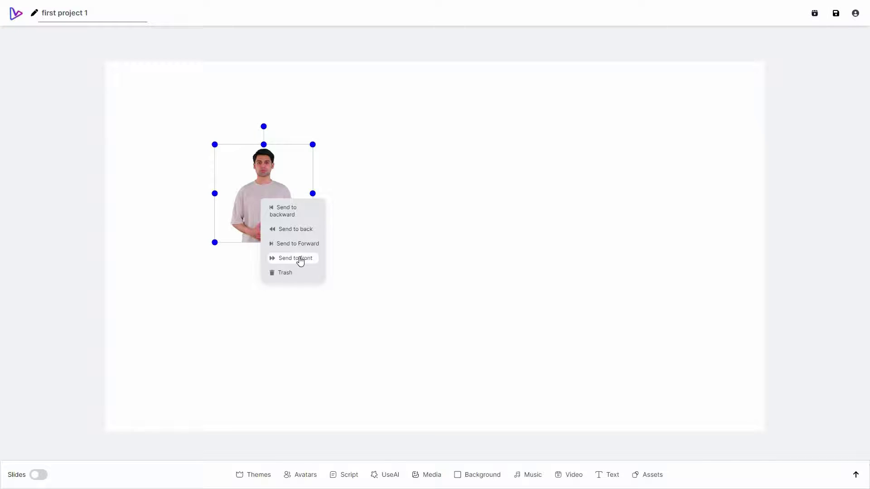
{"action": "left_click", "coordinate": [384, 208]}
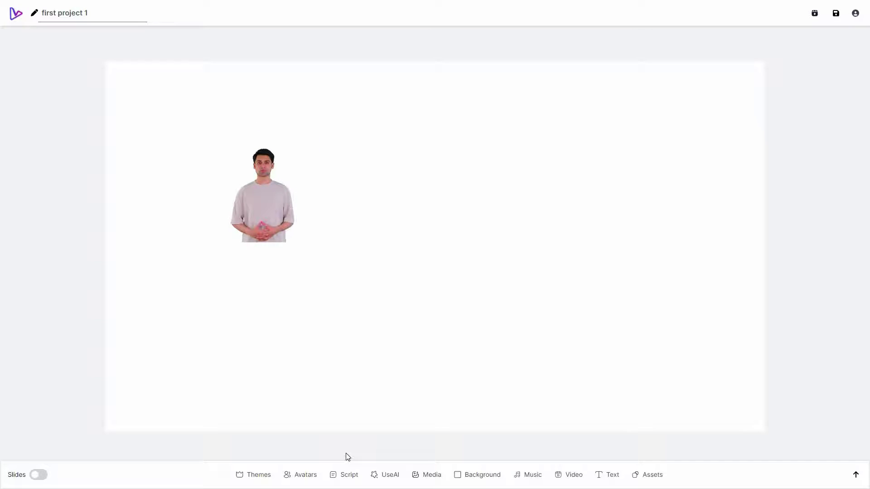
{"action": "left_click", "coordinate": [429, 480]}
Add the misty mountain Unsplash photo, enlarge it, and move the presenter beneath it.
{"action": "left_click", "coordinate": [430, 479]}
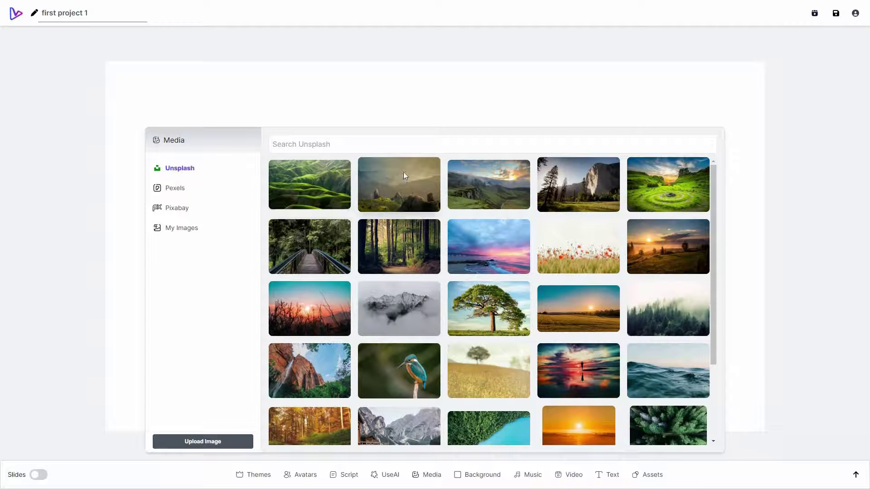
{"action": "left_click", "coordinate": [403, 177]}
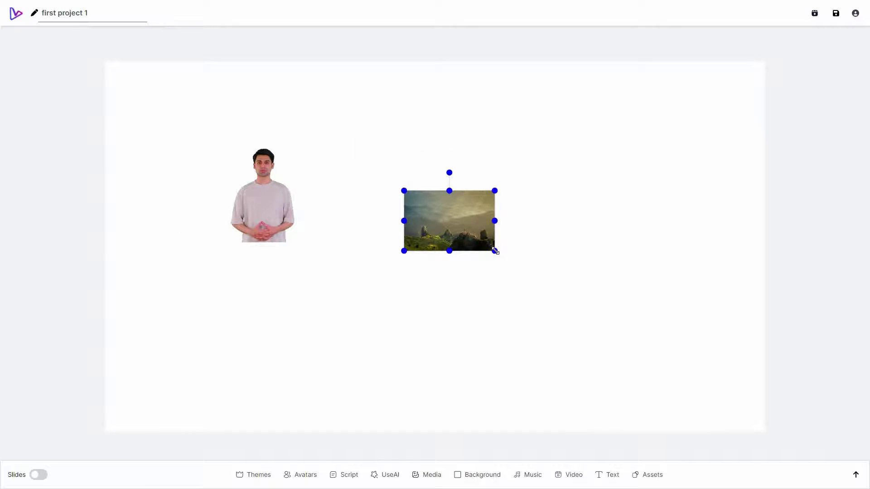
{"action": "left_click_drag", "start_coordinate": [602, 326], "coordinate": [500, 110]}
{"action": "left_click", "coordinate": [272, 196]}
{"action": "left_click_drag", "start_coordinate": [408, 186], "coordinate": [523, 221]}
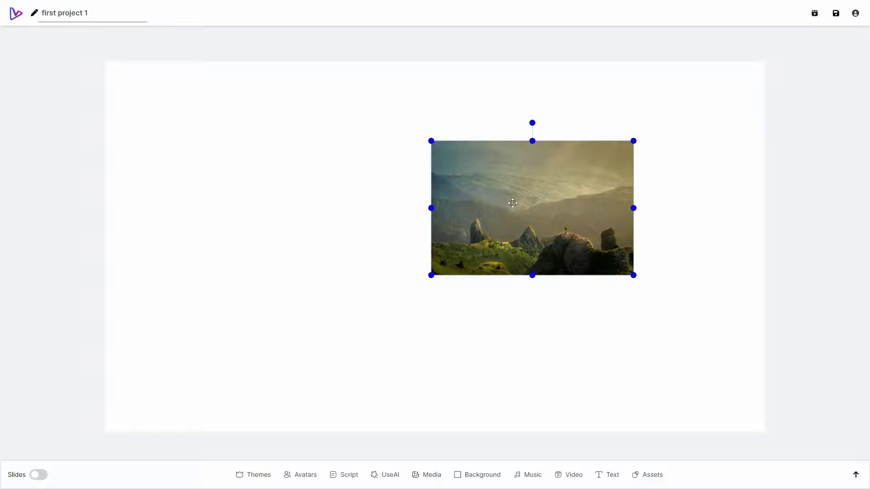
Send the mountain image backward, enlarge and centre it, and enlarge the presenter in front.
{"action": "right_click", "coordinate": [513, 203]}
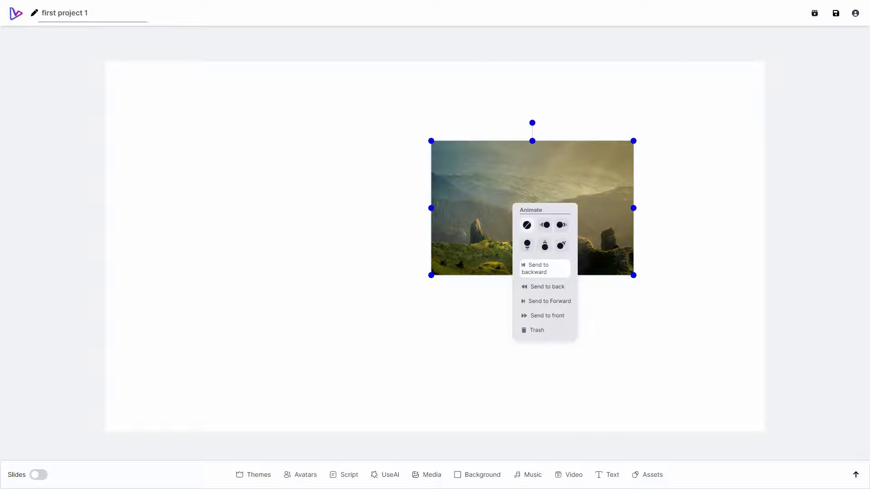
{"action": "left_click", "coordinate": [534, 269]}
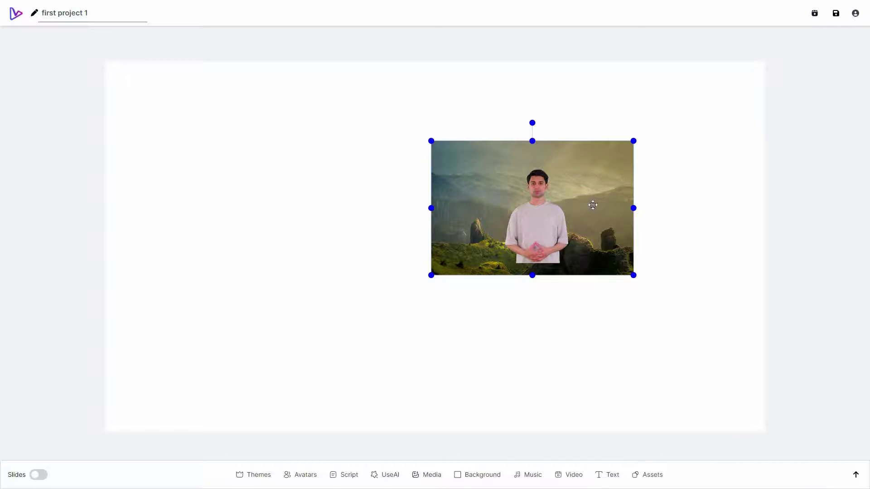
{"action": "left_click_drag", "start_coordinate": [426, 181], "coordinate": [311, 189]}
{"action": "left_click_drag", "start_coordinate": [363, 204], "coordinate": [237, 259]}
{"action": "left_click_drag", "start_coordinate": [538, 217], "coordinate": [378, 246]}
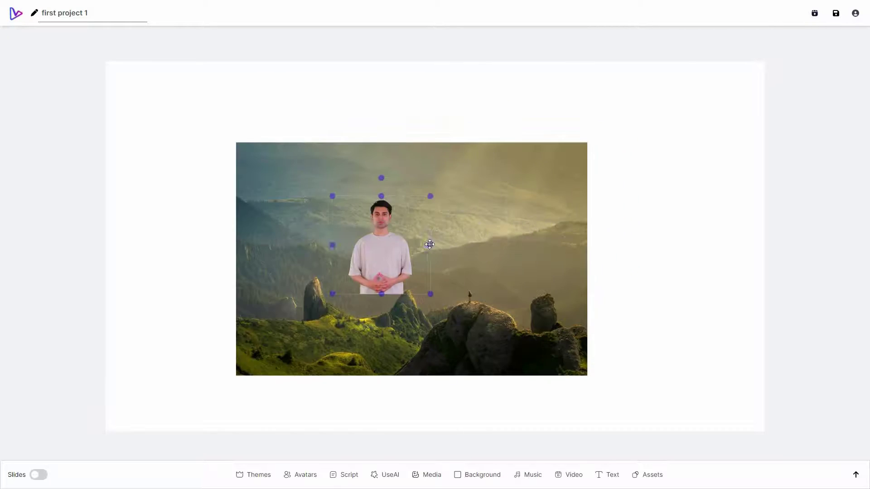
{"action": "left_click_drag", "start_coordinate": [426, 294], "coordinate": [507, 293]}
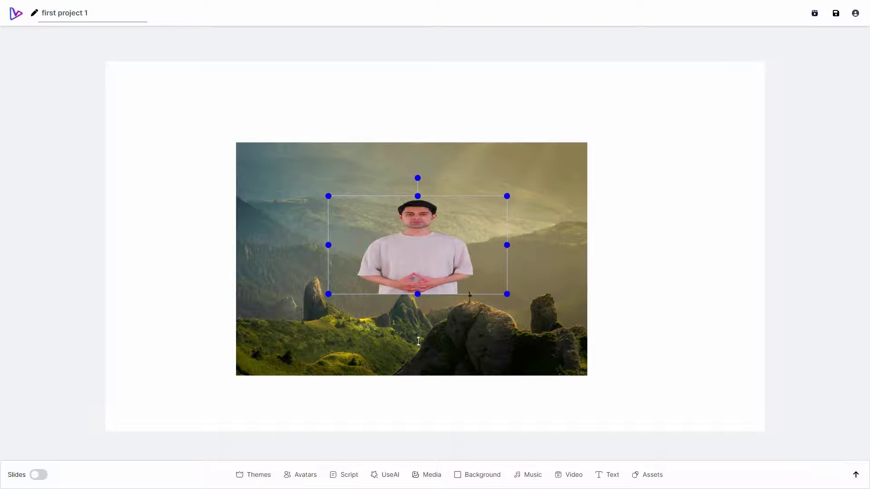
{"action": "left_click_drag", "start_coordinate": [415, 293], "coordinate": [412, 267]}
{"action": "left_click", "coordinate": [694, 243]}
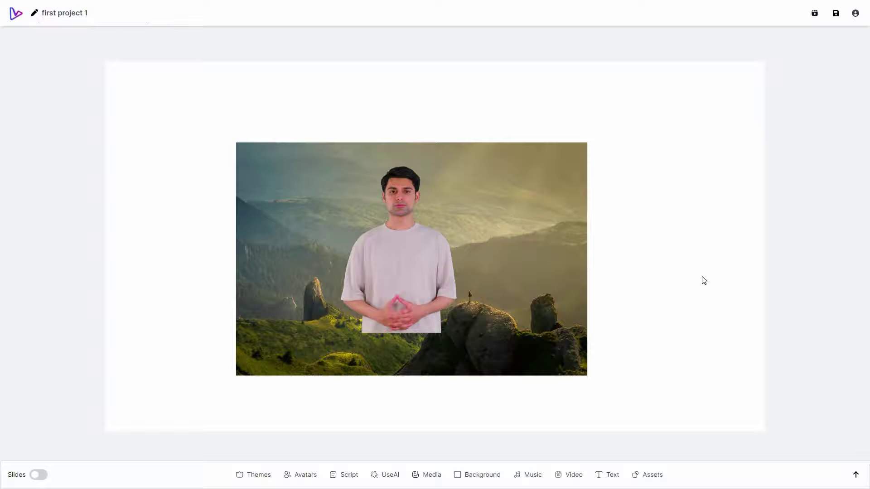
Apply an Animate effect to the mountain image.
{"action": "right_click", "coordinate": [518, 231]}
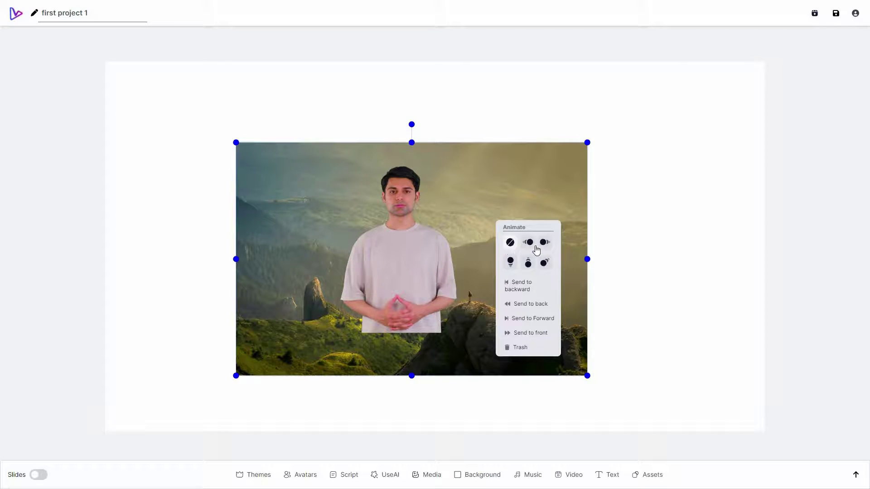
{"action": "left_click", "coordinate": [529, 263]}
{"action": "left_click", "coordinate": [638, 318]}
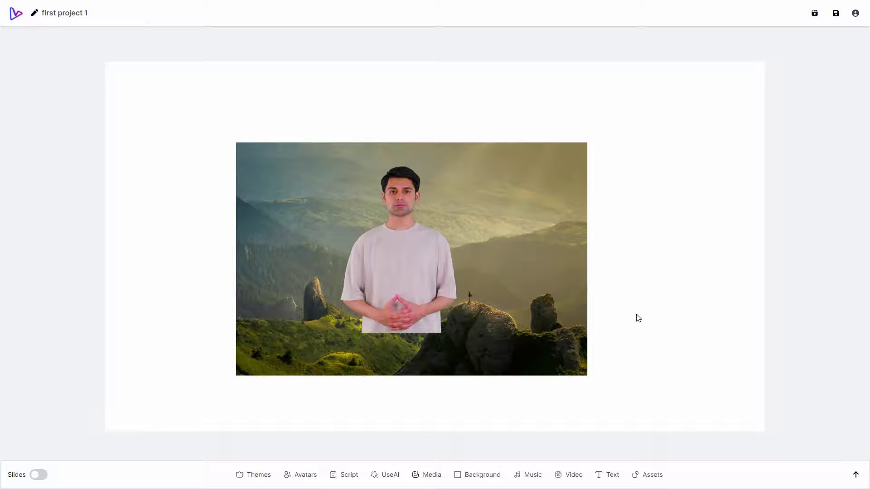
Paste a marketing intro ending 'Let's make your brand shine!' into Slide 1's Text Script.
{"action": "left_click", "coordinate": [342, 473]}
{"action": "left_click", "coordinate": [184, 172]}
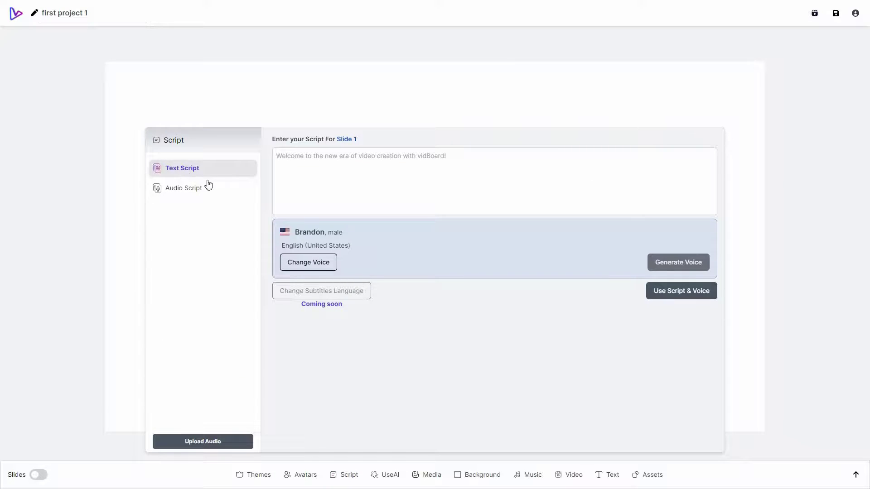
{"action": "left_click", "coordinate": [193, 192]}
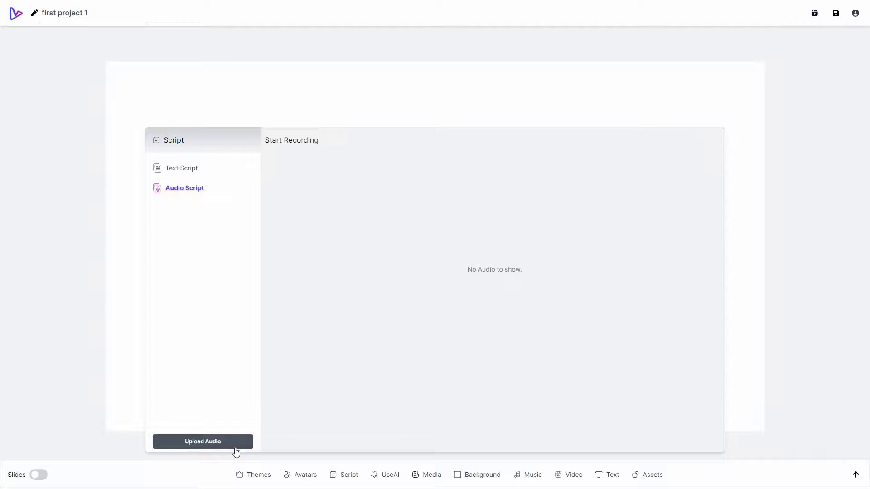
{"action": "left_click", "coordinate": [194, 173]}
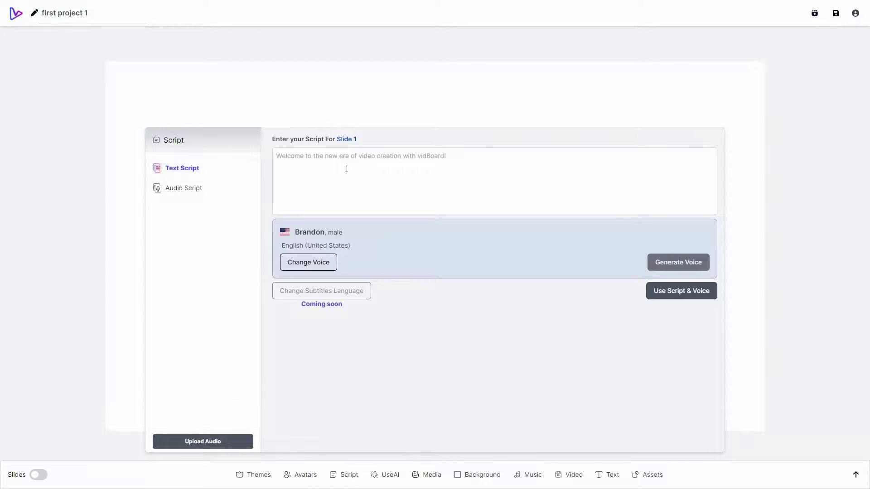
{"action": "left_click", "coordinate": [378, 198]}
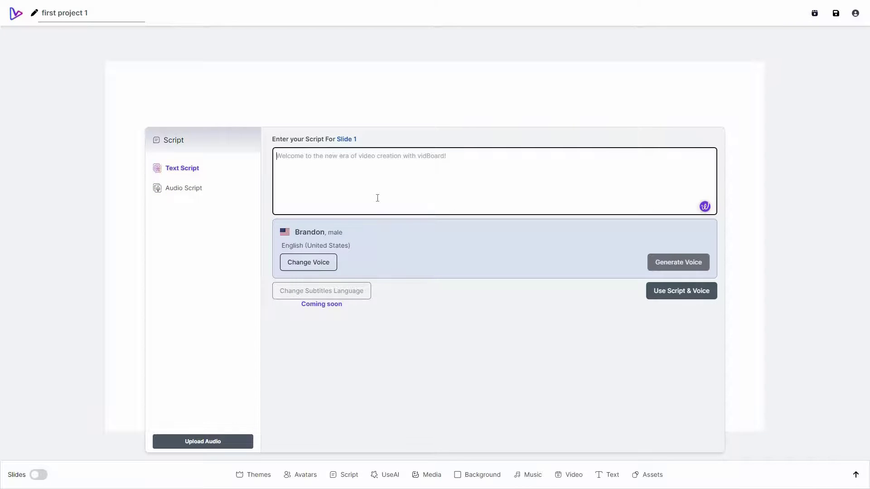
{"action": "type", "text": "Hey, I'm Brandon. Marketing is my passion—I thrive on crafting strategies that captivate audiences and drive results. Let's make your brand shine!"}
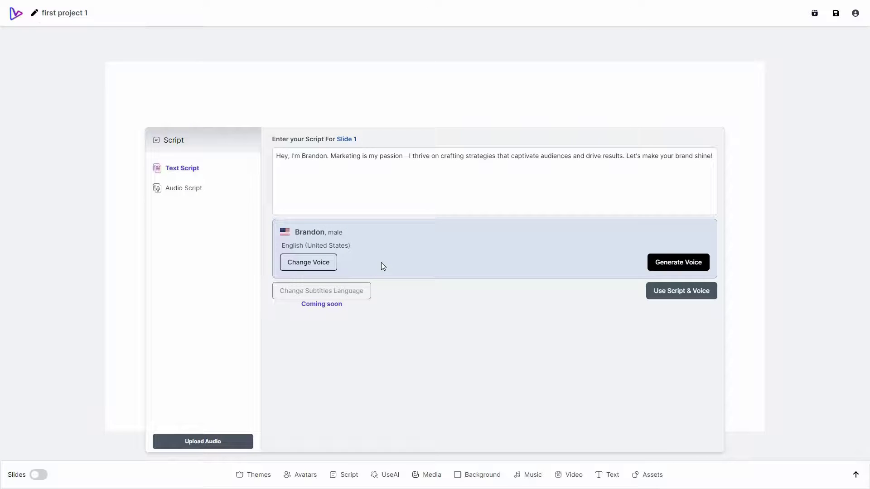
Pick the Andrew voice from English (United States) and generate Slide 1's voice audio.
{"action": "left_click", "coordinate": [319, 267]}
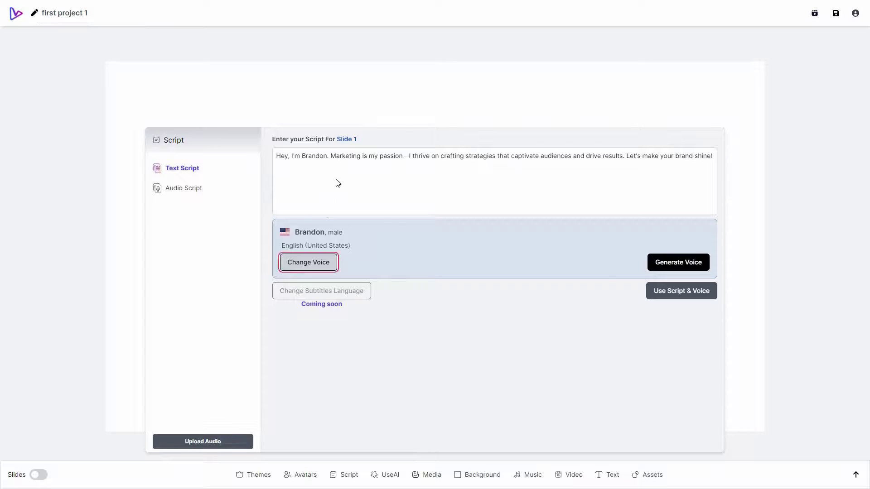
{"action": "left_click", "coordinate": [365, 163]}
{"action": "scroll", "coordinate": [365, 240], "scroll_direction": "up", "scroll_amount": 5}
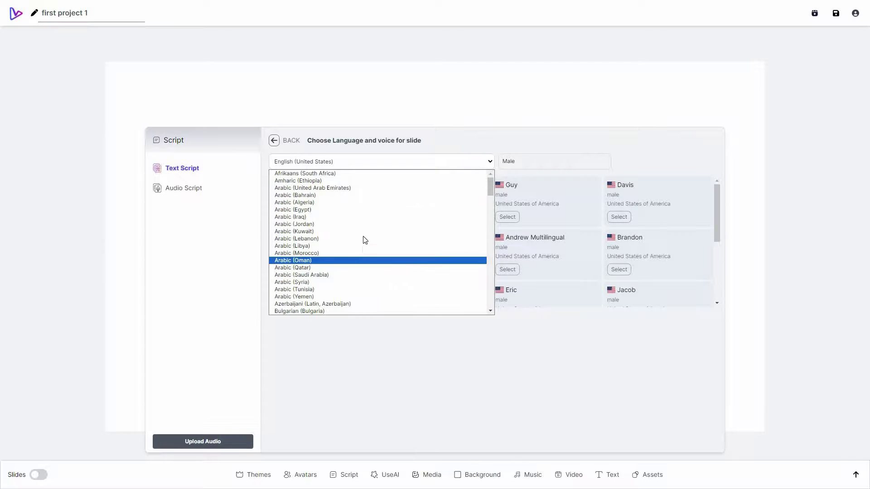
{"action": "scroll", "coordinate": [353, 263], "scroll_direction": "down", "scroll_amount": 5}
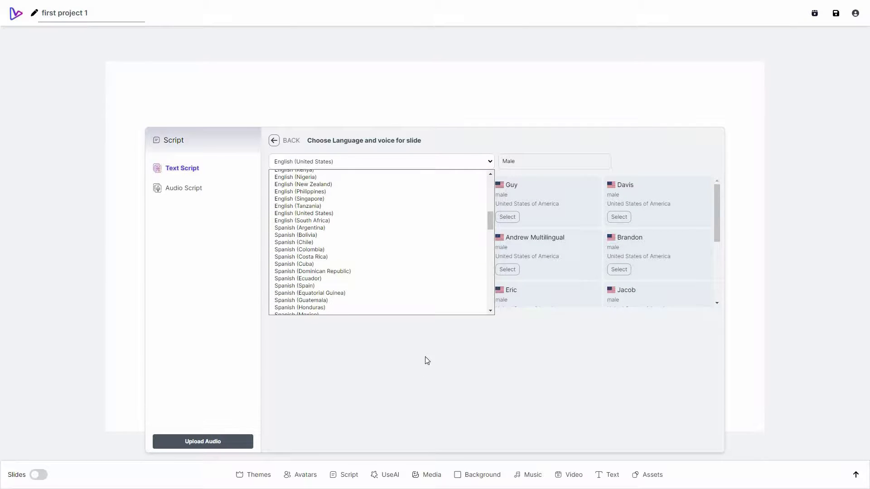
{"action": "left_click", "coordinate": [509, 166]}
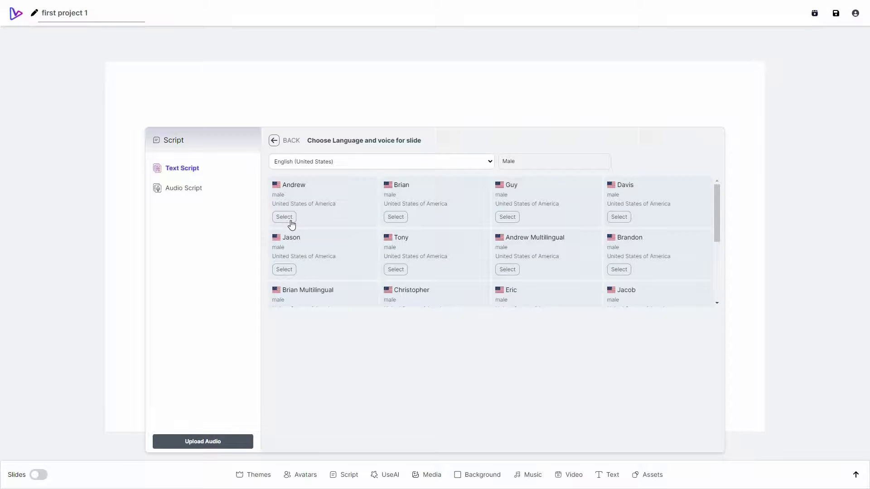
{"action": "left_click", "coordinate": [291, 220]}
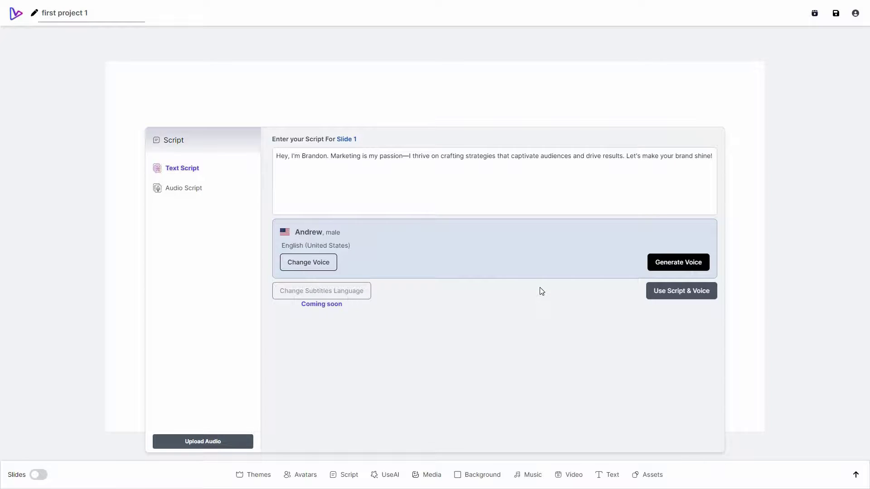
{"action": "left_click", "coordinate": [694, 269]}
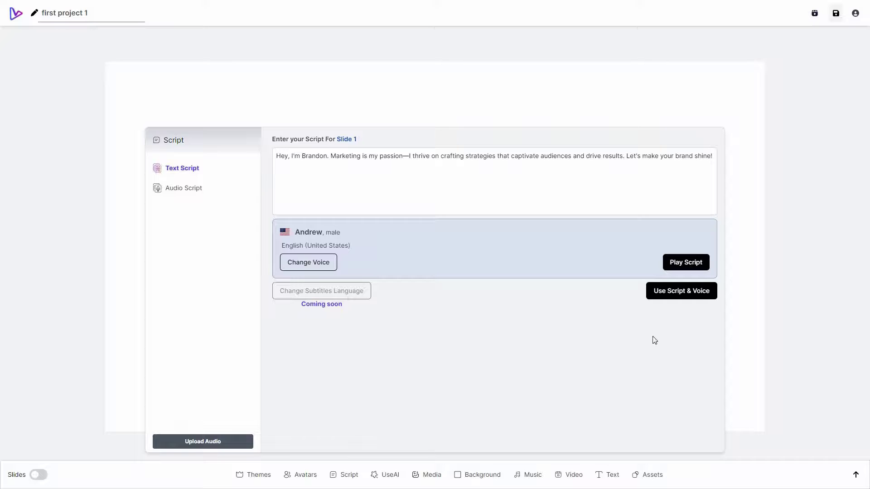
Listen to the generated narration, then apply the script with Andrew's voice to Slide 1.
{"action": "left_click", "coordinate": [686, 268]}
{"action": "left_click", "coordinate": [701, 297]}
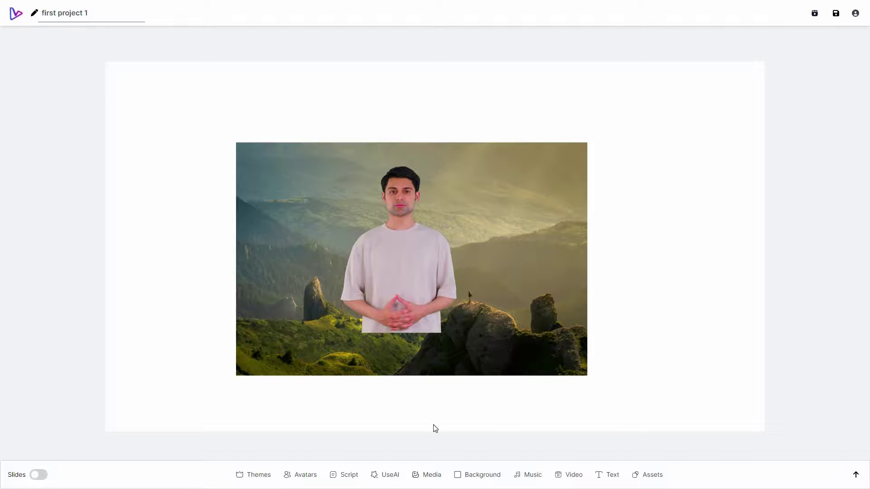
Look through the AI writing assistant and the uploaded images in the Media library.
{"action": "left_click", "coordinate": [398, 480]}
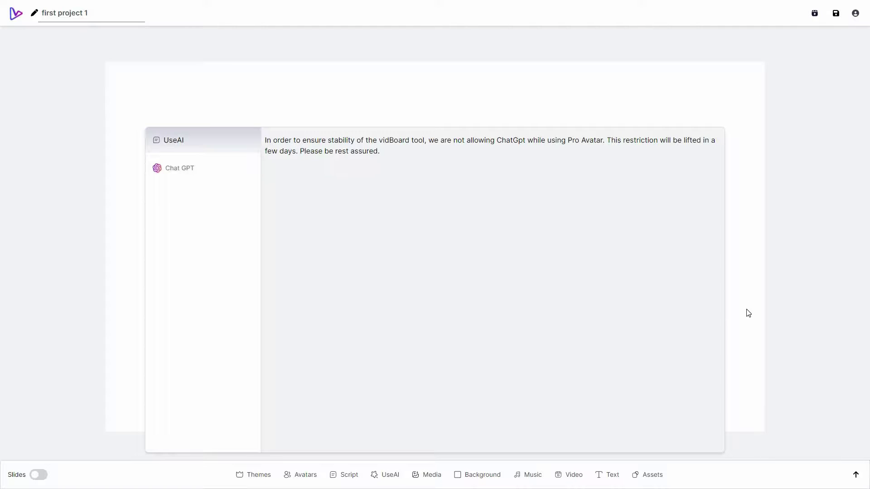
{"action": "left_click", "coordinate": [426, 475]}
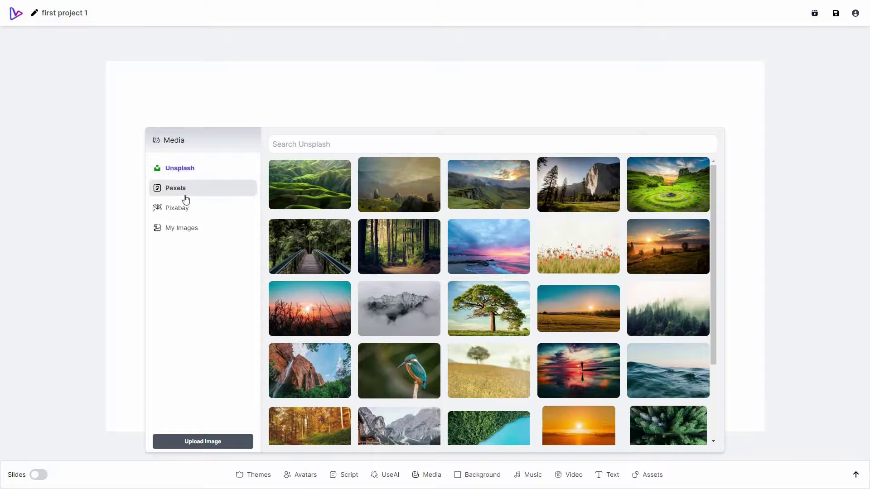
{"action": "left_click", "coordinate": [182, 229]}
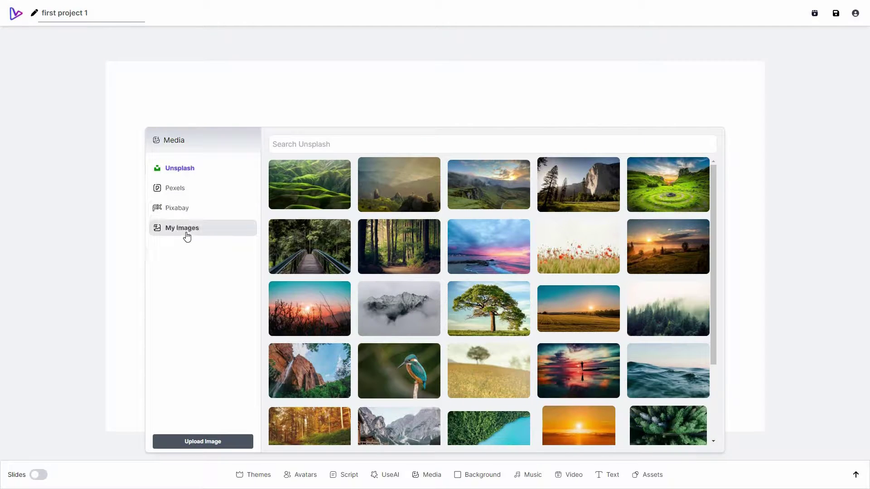
Browse the background image options, then bring up the background Music library.
{"action": "left_click", "coordinate": [479, 475]}
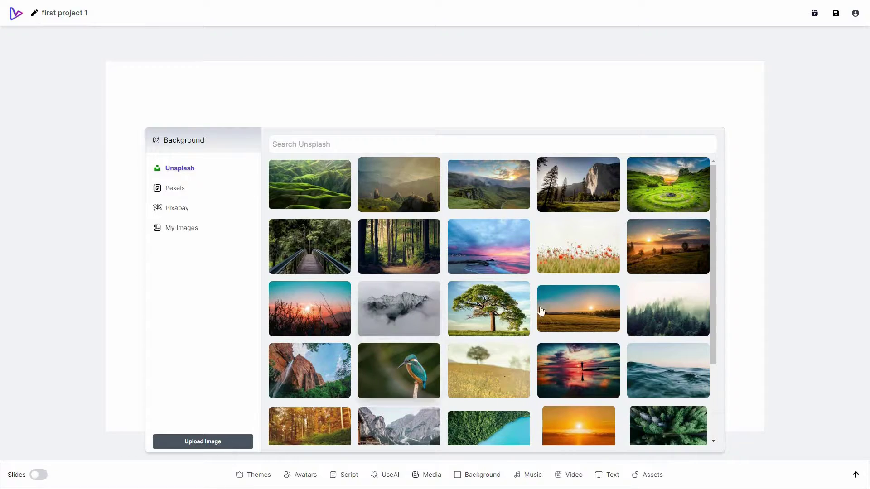
{"action": "scroll", "coordinate": [623, 355], "scroll_direction": "down", "scroll_amount": 1}
{"action": "scroll", "coordinate": [617, 379], "scroll_direction": "down", "scroll_amount": 1}
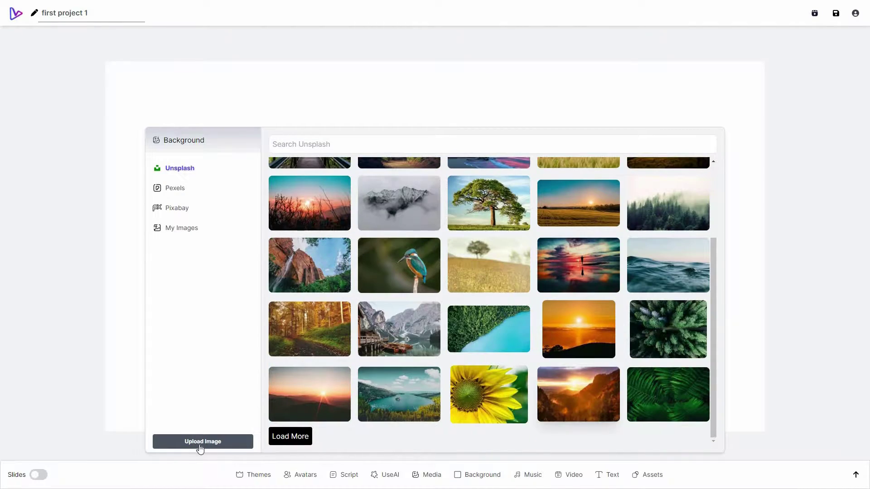
{"action": "left_click", "coordinate": [650, 375]}
{"action": "left_click", "coordinate": [533, 480]}
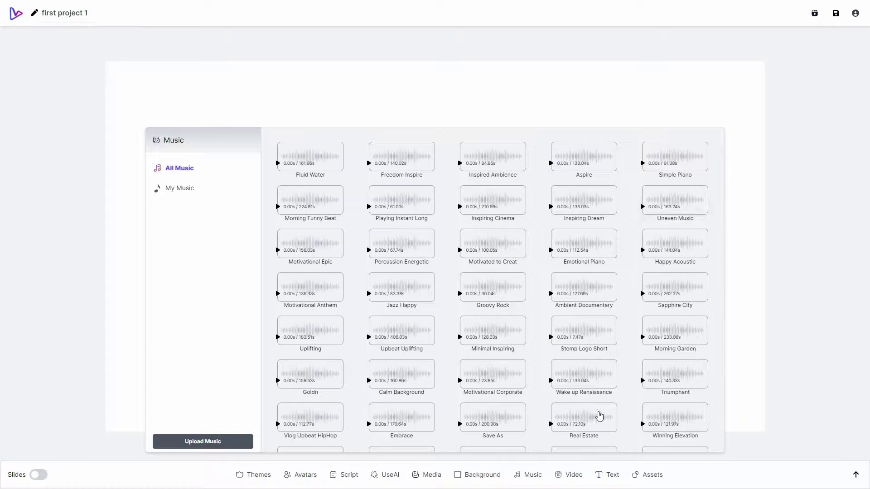
Preview the Fluid Water, Playing Instant Long, Jazz Happy and Upbeat Uplifting music tracks without adding any.
{"action": "left_click", "coordinate": [279, 165]}
{"action": "left_click", "coordinate": [369, 207]}
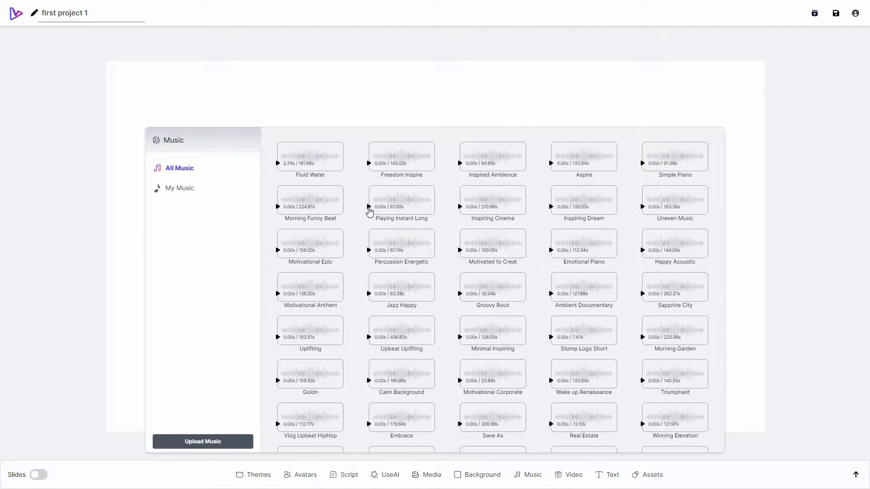
{"action": "left_click", "coordinate": [370, 294]}
{"action": "left_click", "coordinate": [368, 337]}
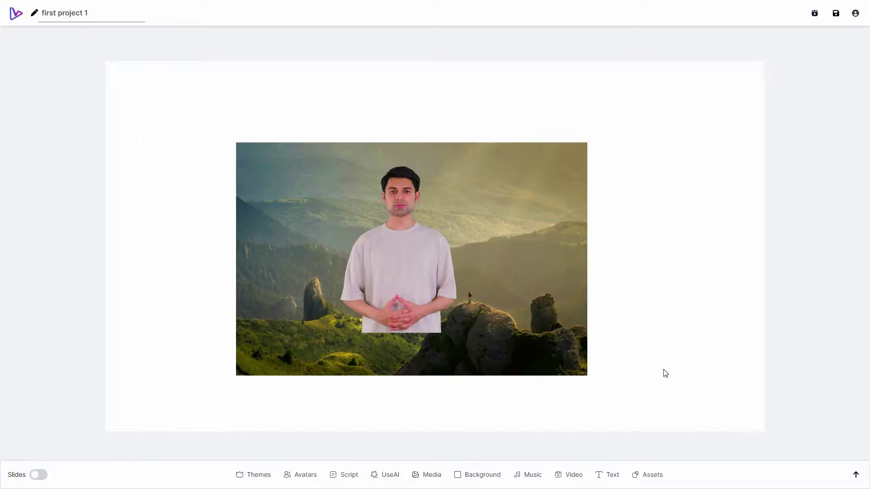
{"action": "key", "text": "Escape"}
Browse background videos in the Building category and from Pixabay without adding any.
{"action": "left_click", "coordinate": [572, 479]}
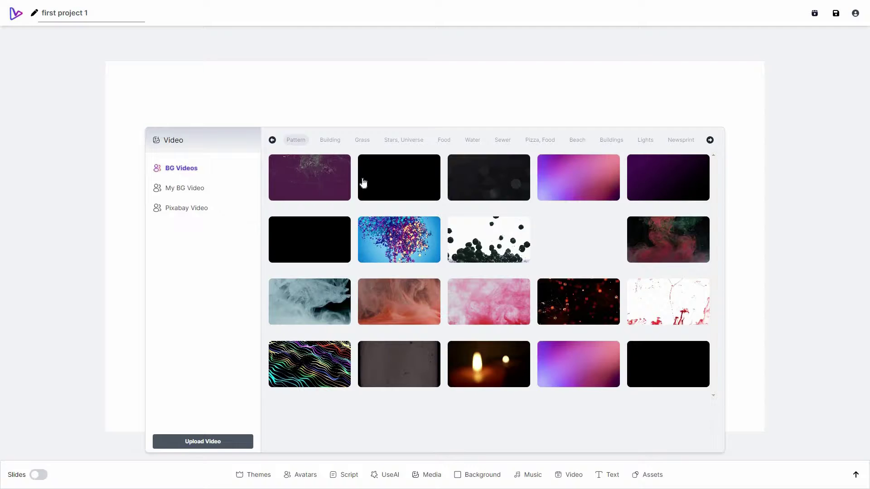
{"action": "left_click", "coordinate": [331, 142]}
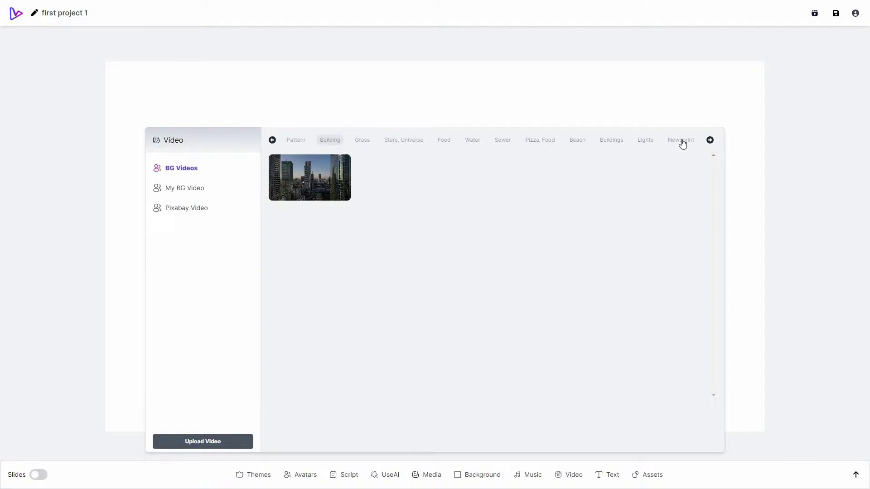
{"action": "left_click", "coordinate": [199, 212]}
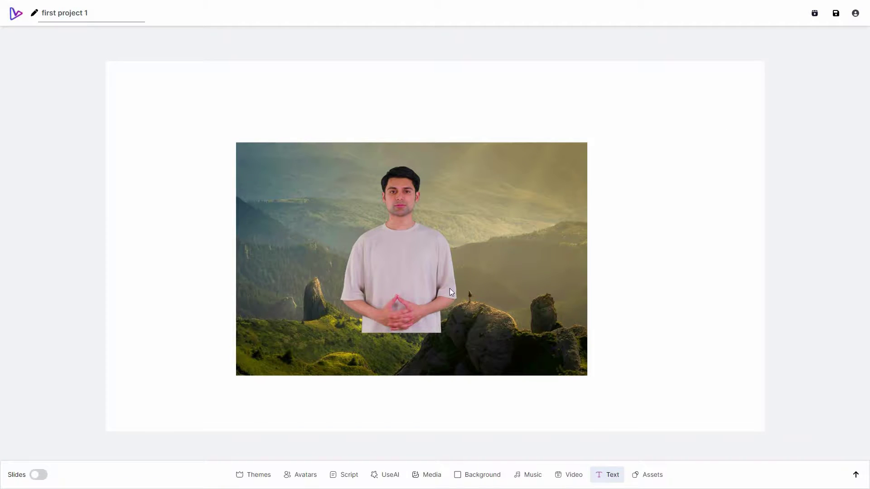
{"action": "left_click", "coordinate": [606, 477]}
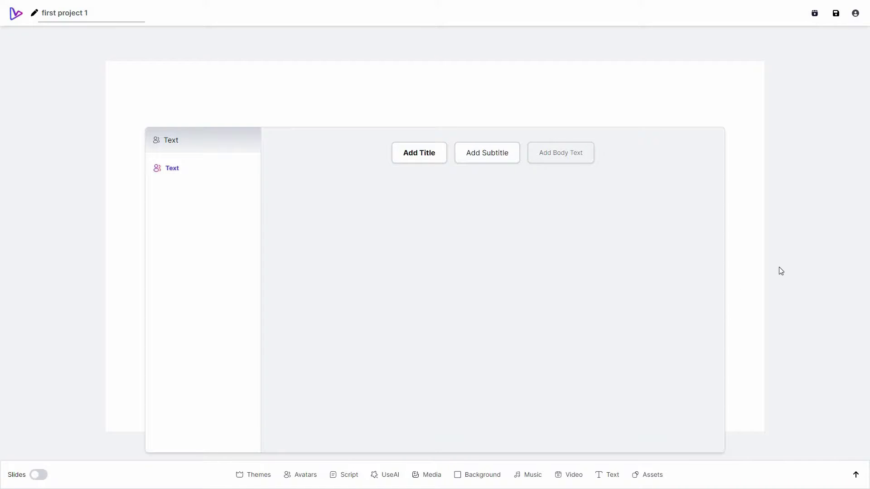
{"action": "left_click", "coordinate": [762, 302]}
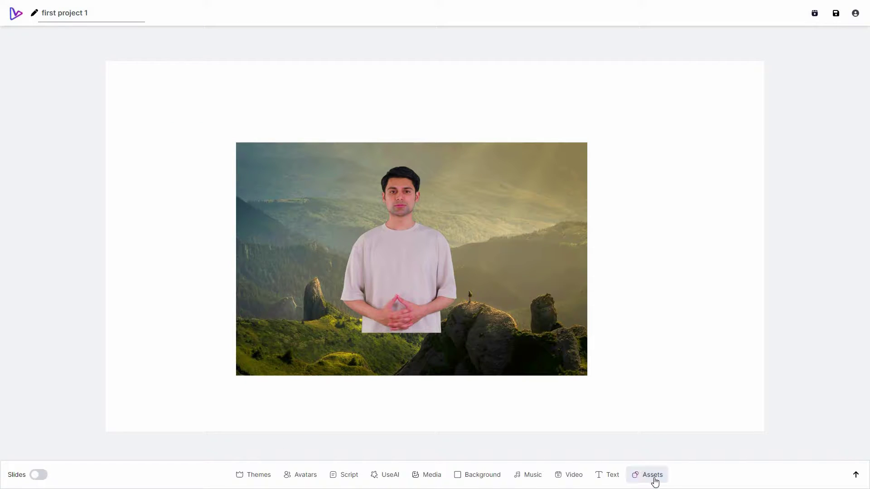
{"action": "left_click", "coordinate": [655, 481]}
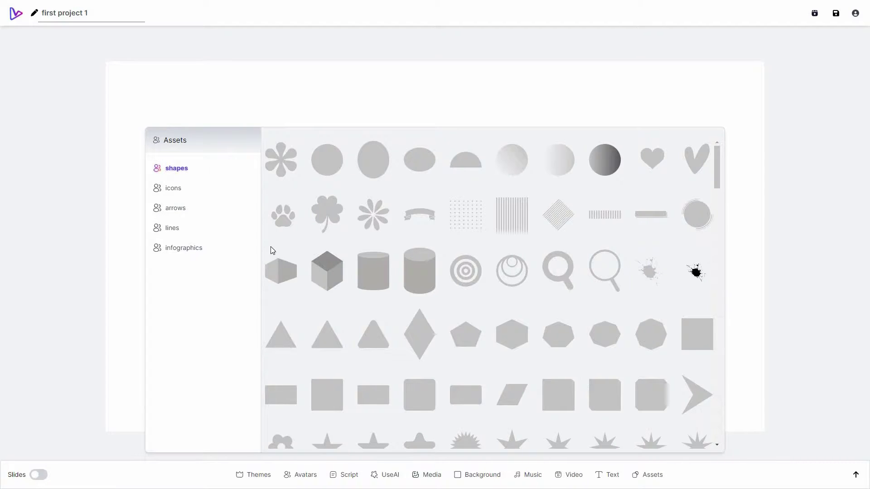
{"action": "scroll", "coordinate": [273, 250], "scroll_direction": "down", "scroll_amount": 4}
{"action": "left_click", "coordinate": [188, 193]}
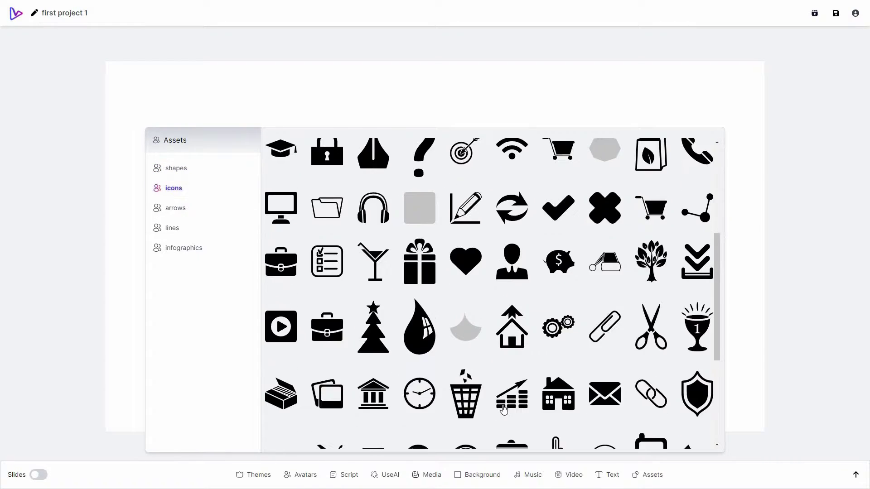
{"action": "scroll", "coordinate": [484, 292], "scroll_direction": "down", "scroll_amount": 5}
{"action": "left_click", "coordinate": [189, 215]}
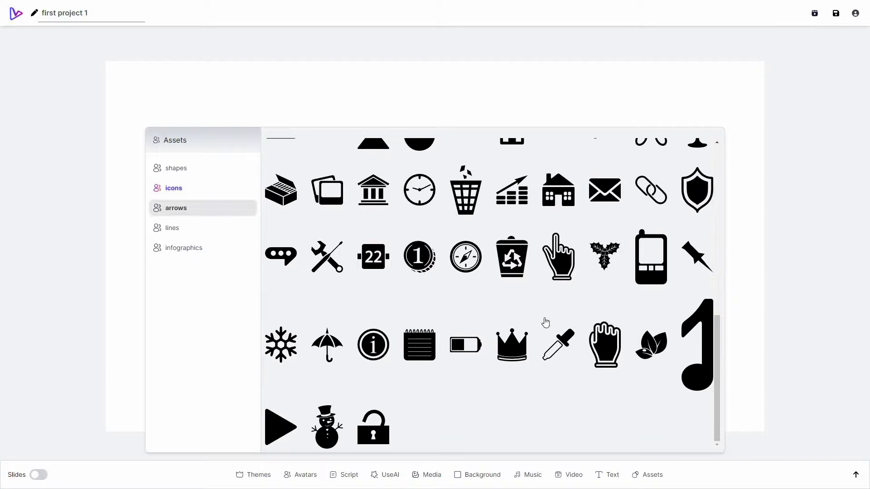
{"action": "left_click", "coordinate": [172, 228]}
{"action": "left_click", "coordinate": [183, 248]}
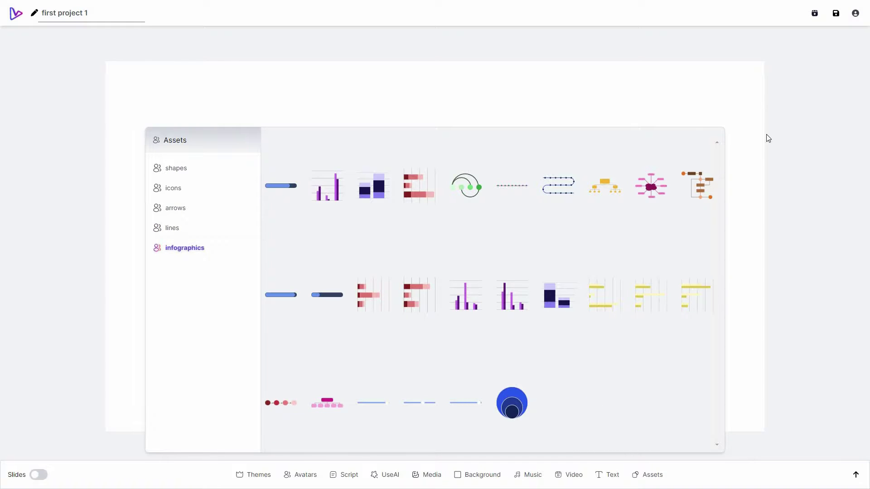
{"action": "left_click", "coordinate": [816, 260]}
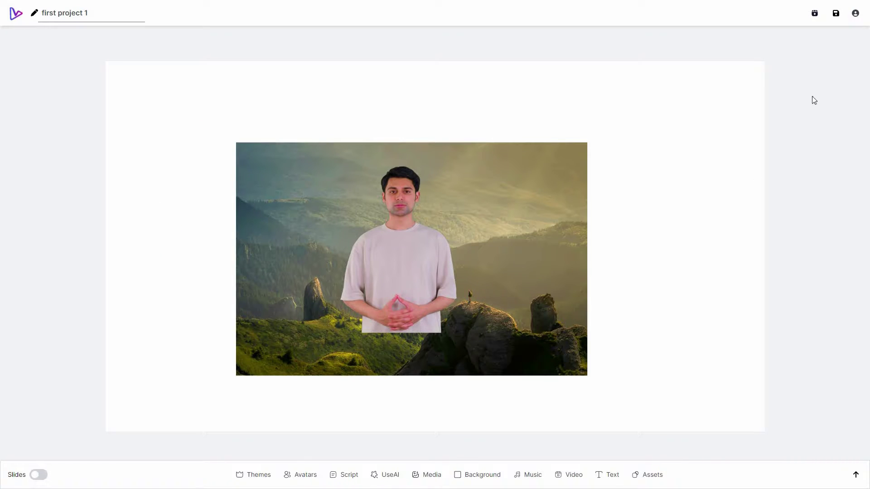
Render the slide and play the 12-second avatar video, pausing it partway through.
{"action": "left_click", "coordinate": [815, 15]}
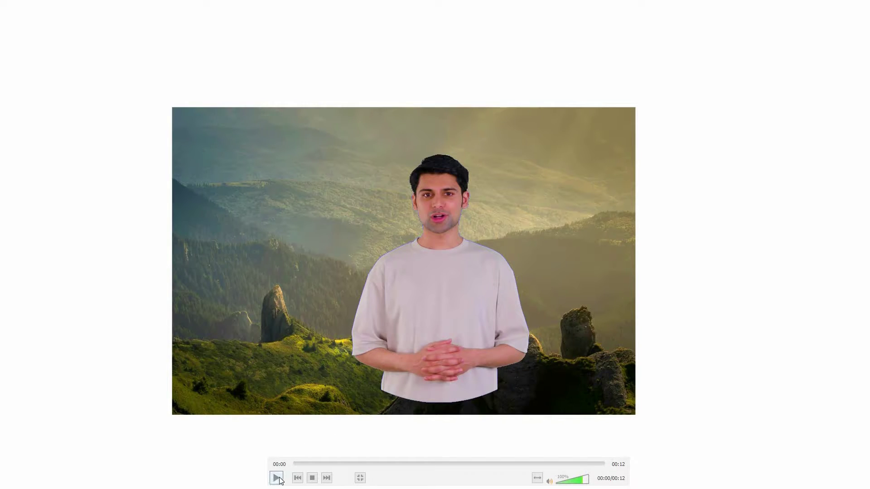
{"action": "left_click", "coordinate": [276, 478]}
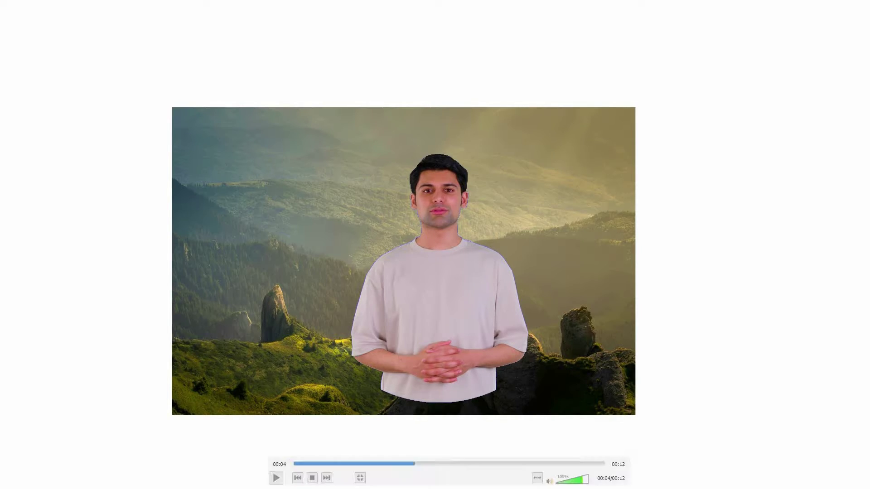
{"action": "left_click", "coordinate": [481, 230]}
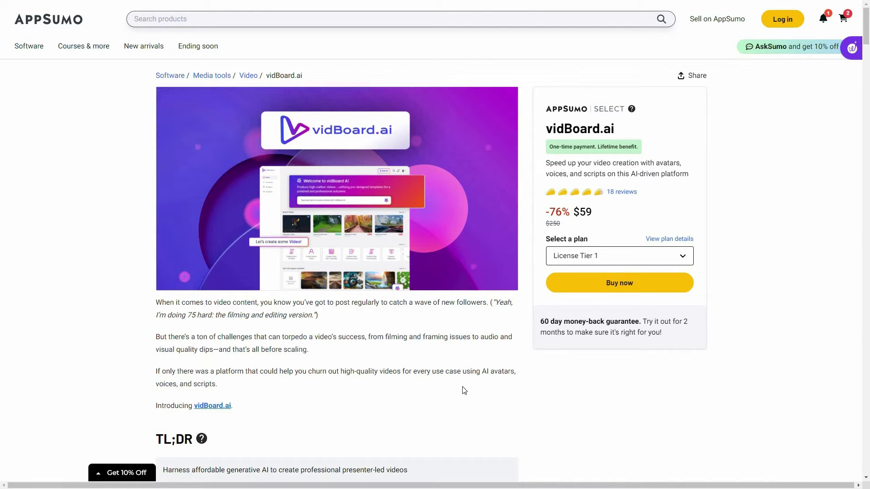
Switch the third Plans & features card from License Tier 3 to License Tier 4 at $479.
{"action": "scroll", "coordinate": [421, 382], "scroll_direction": "down", "scroll_amount": 3}
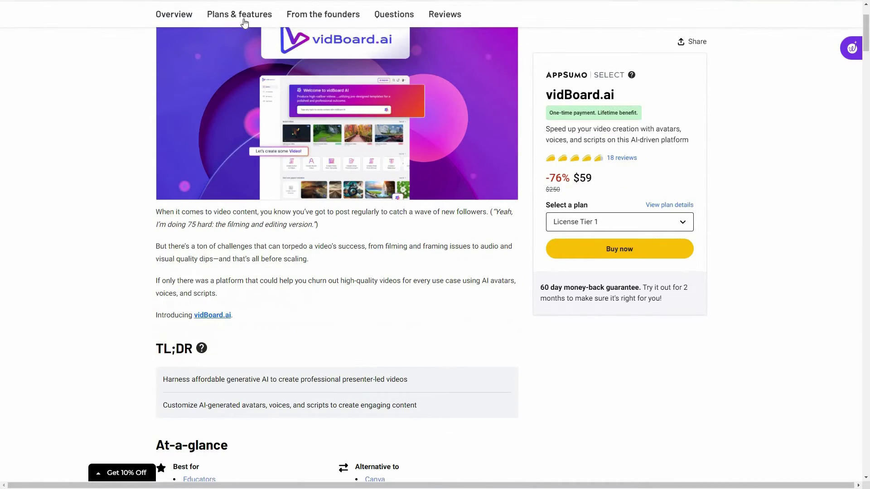
{"action": "scroll", "coordinate": [366, 302], "scroll_direction": "down", "scroll_amount": 10}
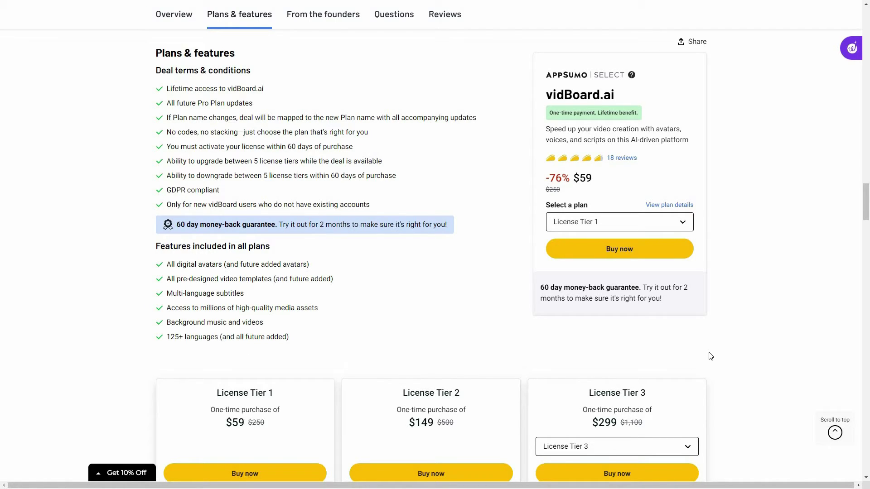
{"action": "scroll", "coordinate": [712, 358], "scroll_direction": "down", "scroll_amount": 3}
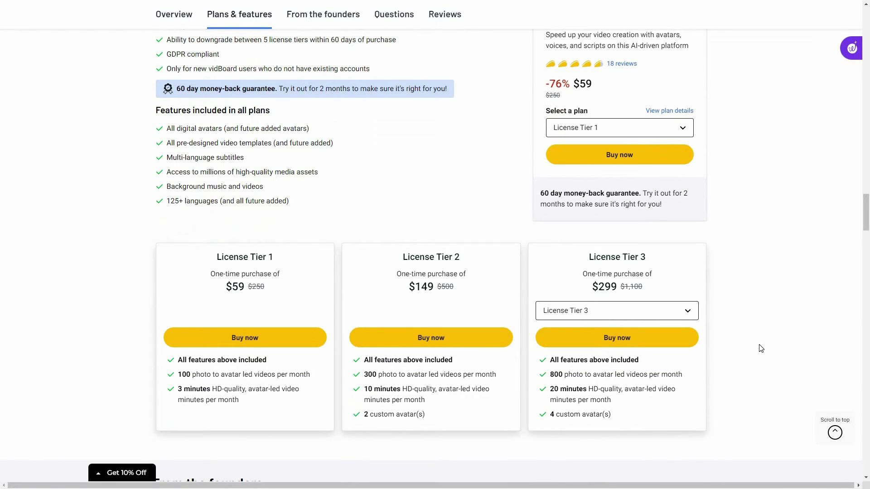
{"action": "left_click", "coordinate": [617, 313]}
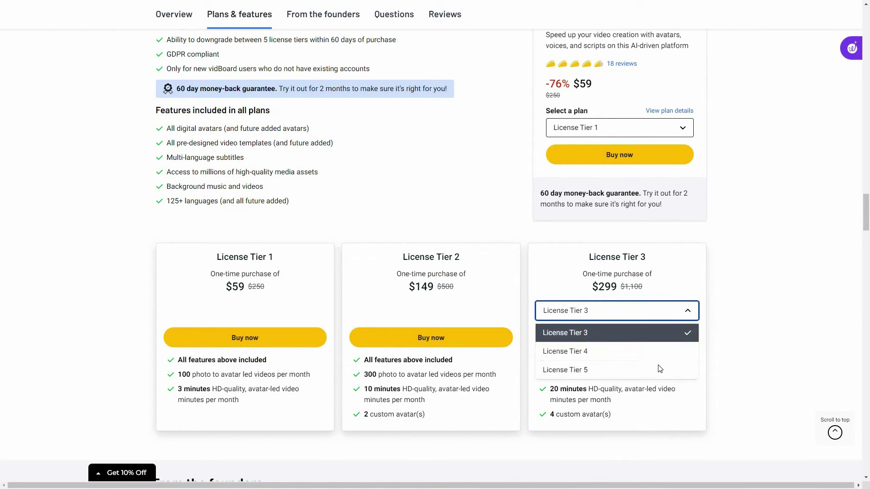
{"action": "left_click", "coordinate": [695, 347]}
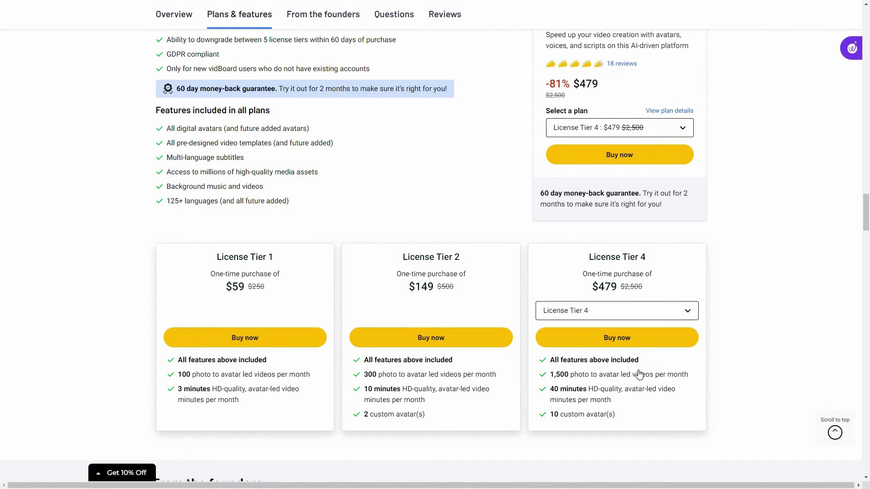